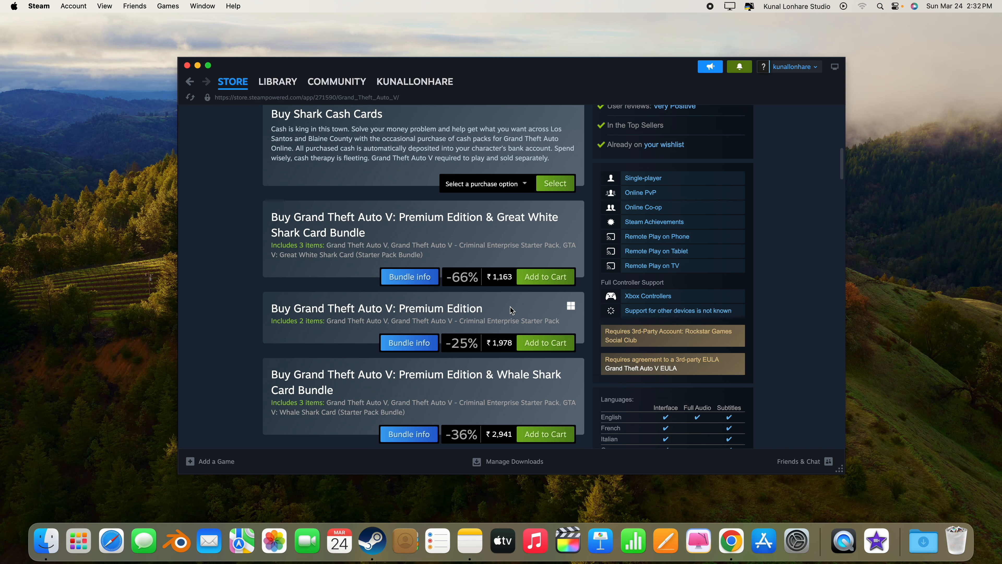
Scroll up the Grand Theft Auto V Steam page and move to Chrome's full-screen Space with Ctrl+Right.
{"action": "scroll", "coordinate": [511, 310], "scroll_direction": "up", "scroll_amount": 7}
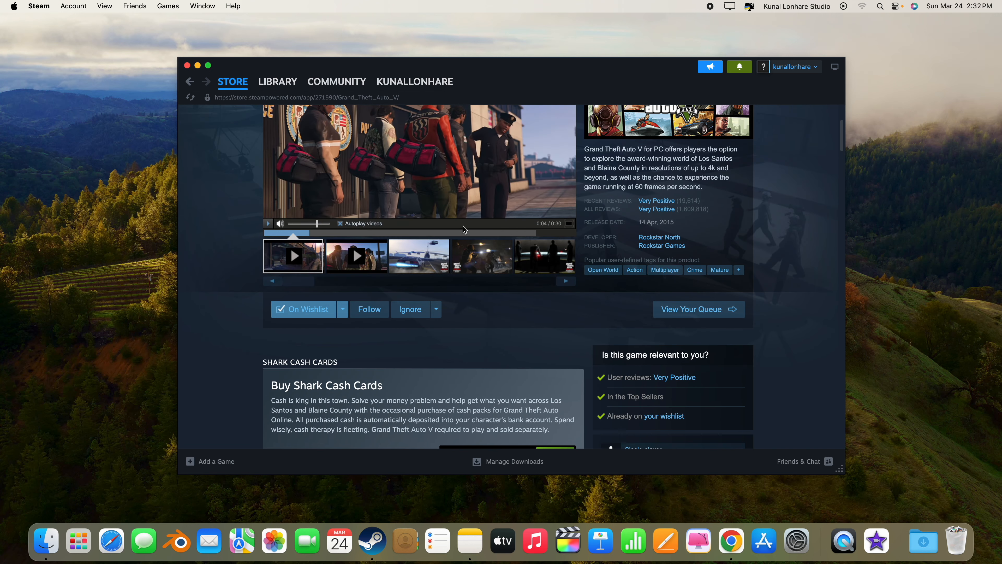
{"action": "key", "text": "ctrl+Right"}
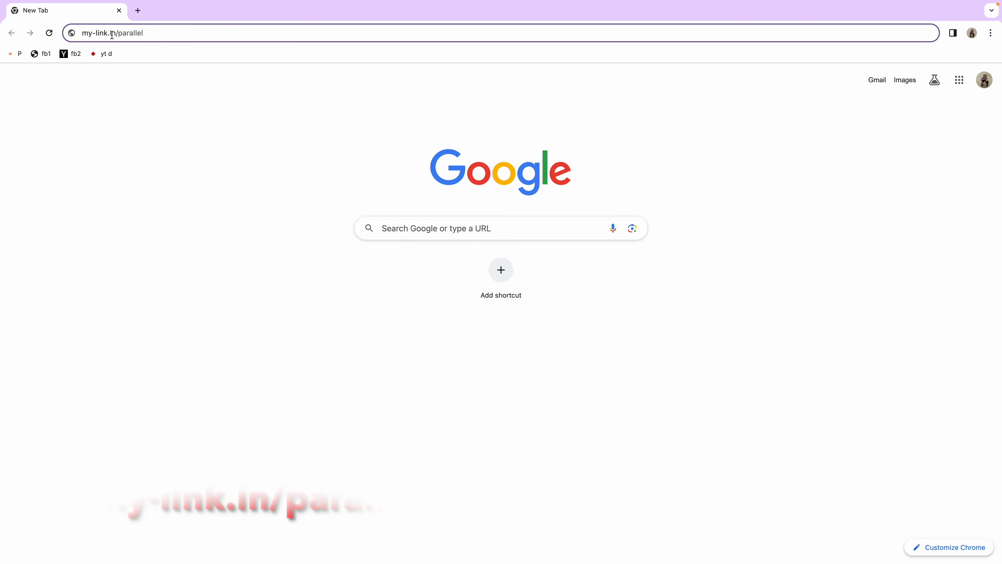
Load my-link.in/parallel in a new Chrome tab to reach the Parallels 'Run Windows on Mac' page.
{"action": "left_click", "coordinate": [138, 11]}
{"action": "type", "text": "my-"}
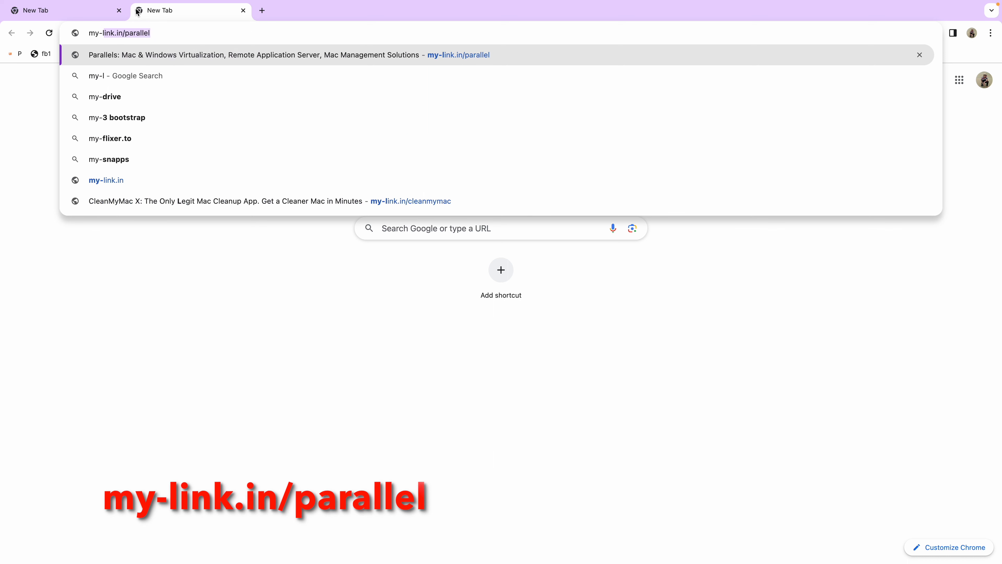
{"action": "type", "text": "link.in/p"}
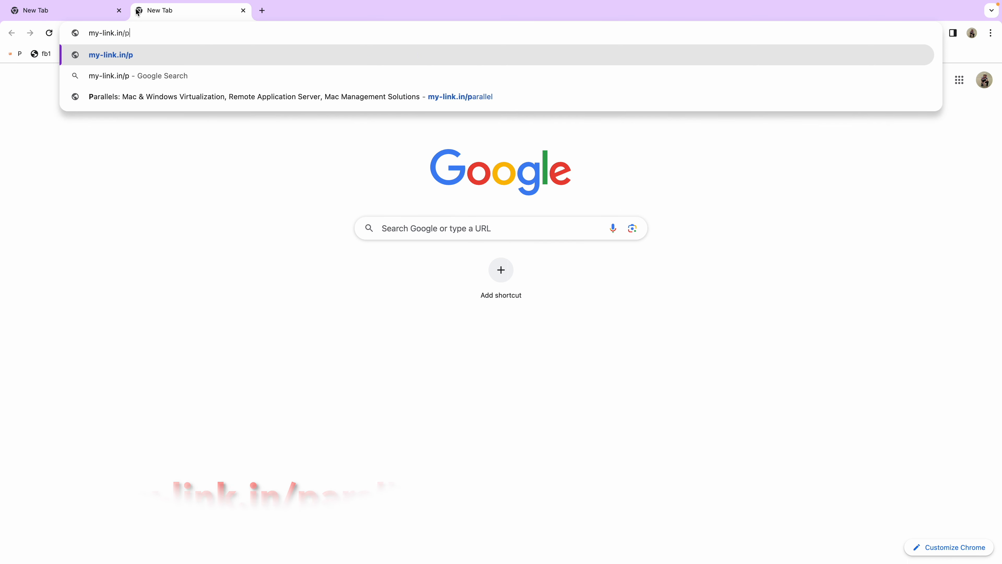
{"action": "type", "text": "aralle"}
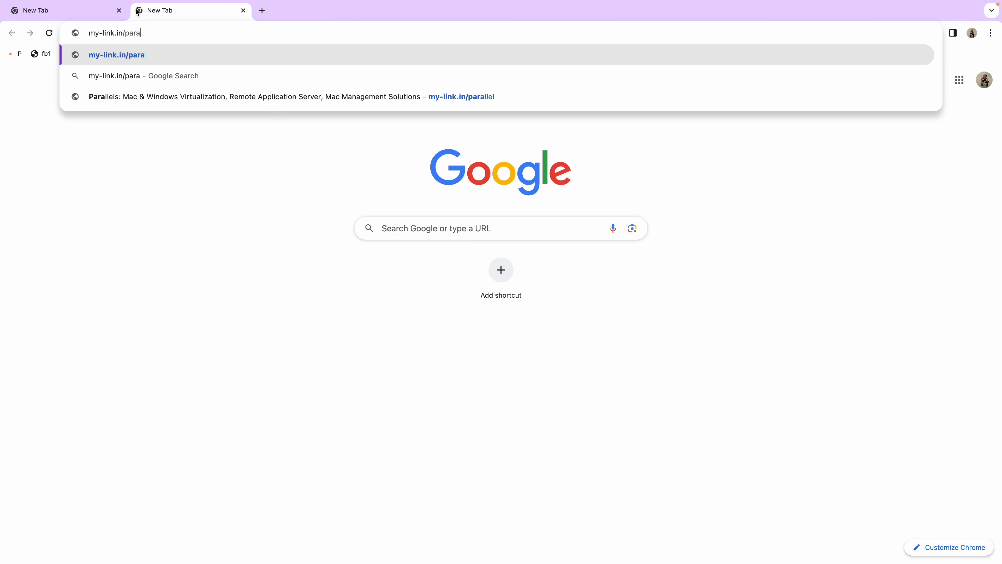
{"action": "type", "text": "l"}
{"action": "key", "text": "Return"}
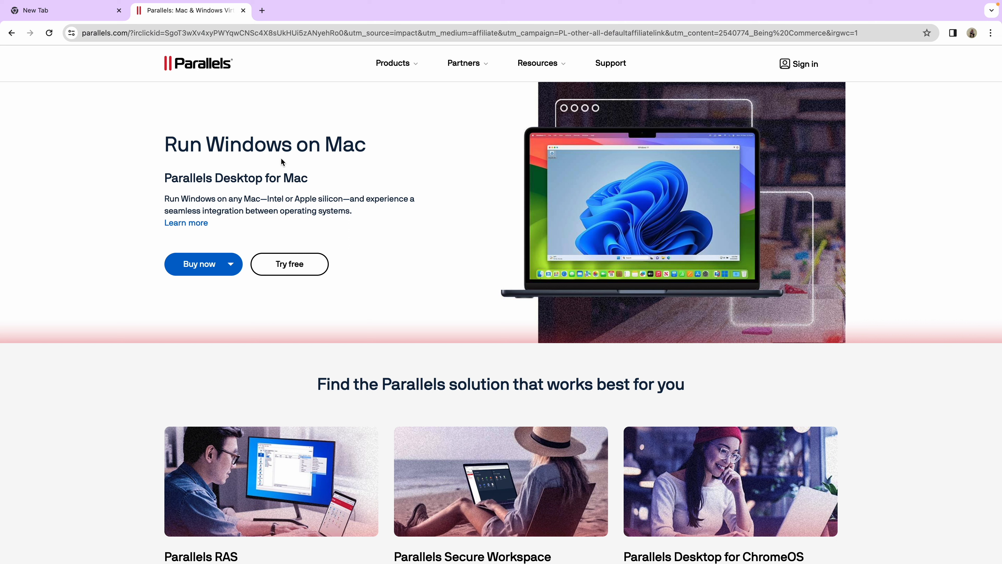
Open the Buy now dropdown for Parallels Desktop for Mac and pick New License.
{"action": "double_click", "coordinate": [228, 149]}
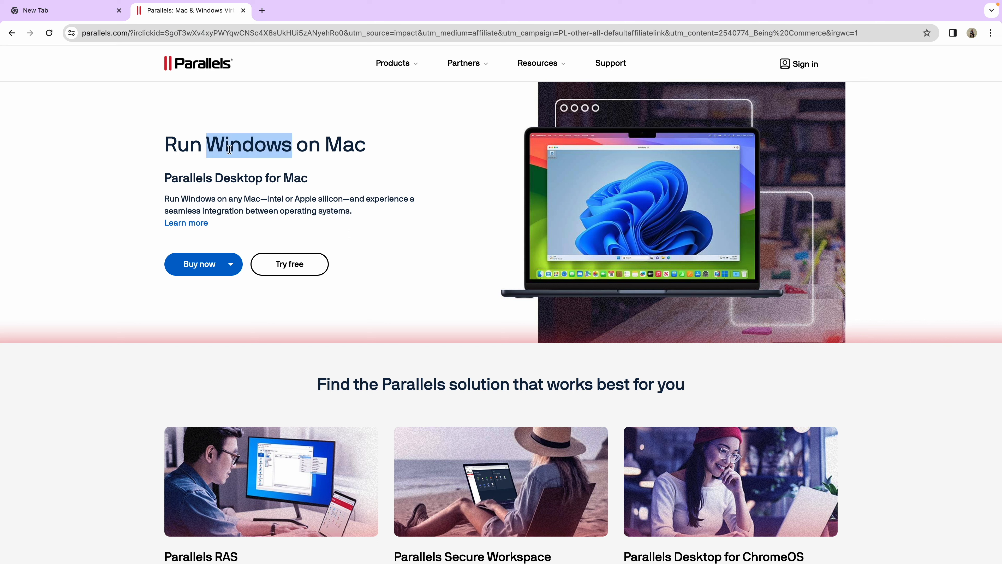
{"action": "left_click", "coordinate": [224, 183]}
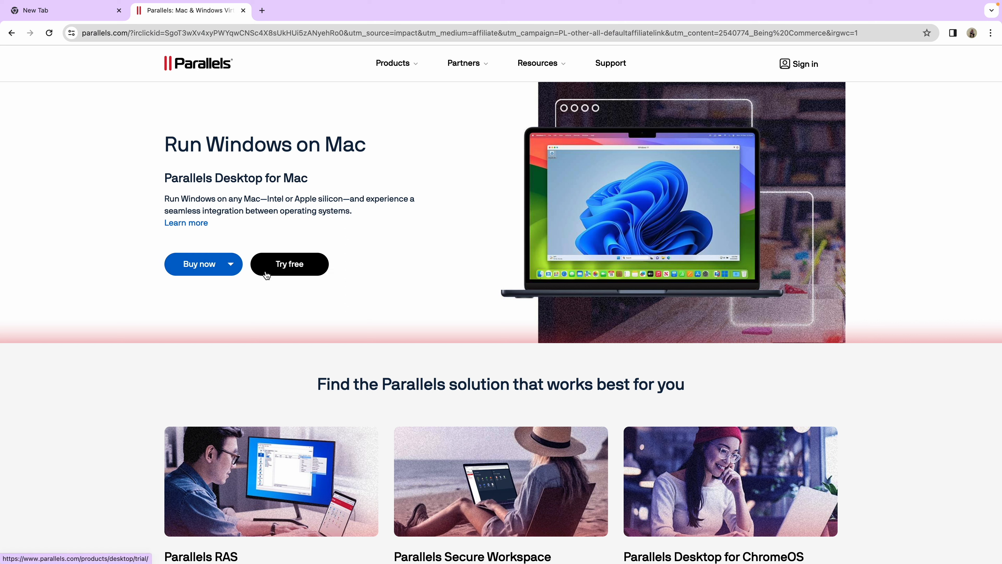
{"action": "left_click", "coordinate": [224, 270]}
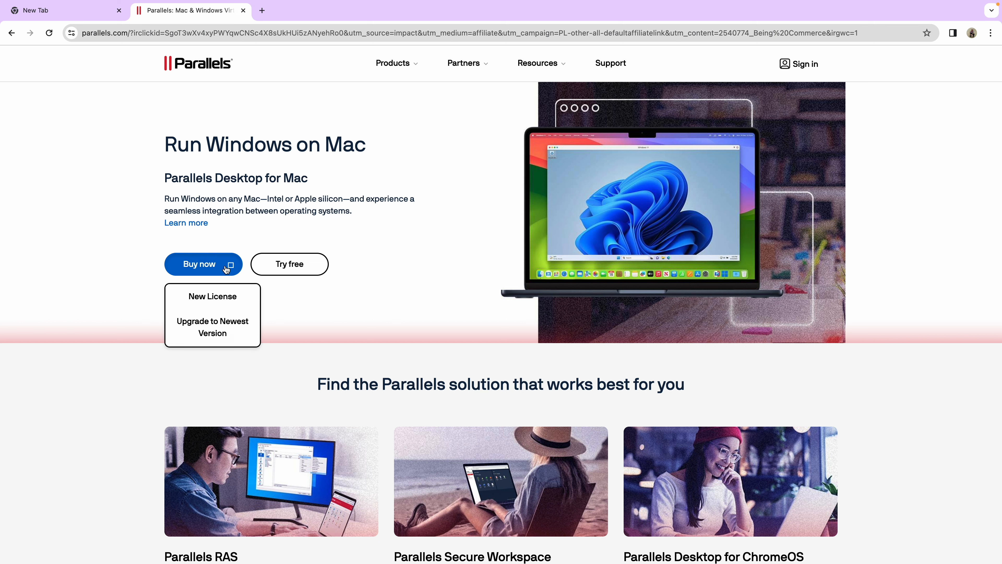
{"action": "left_click", "coordinate": [207, 294]}
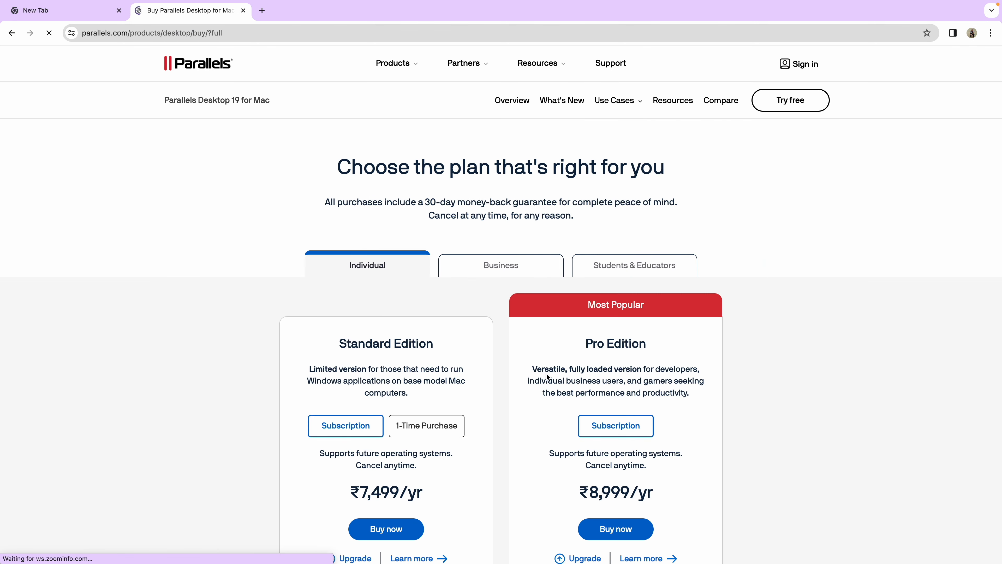
Scroll through the Standard (₹7,499/yr) and Pro (₹8,999/yr) plan cards, Compare editions table and Why buy section, then back up.
{"action": "scroll", "coordinate": [548, 377], "scroll_direction": "down", "scroll_amount": 5}
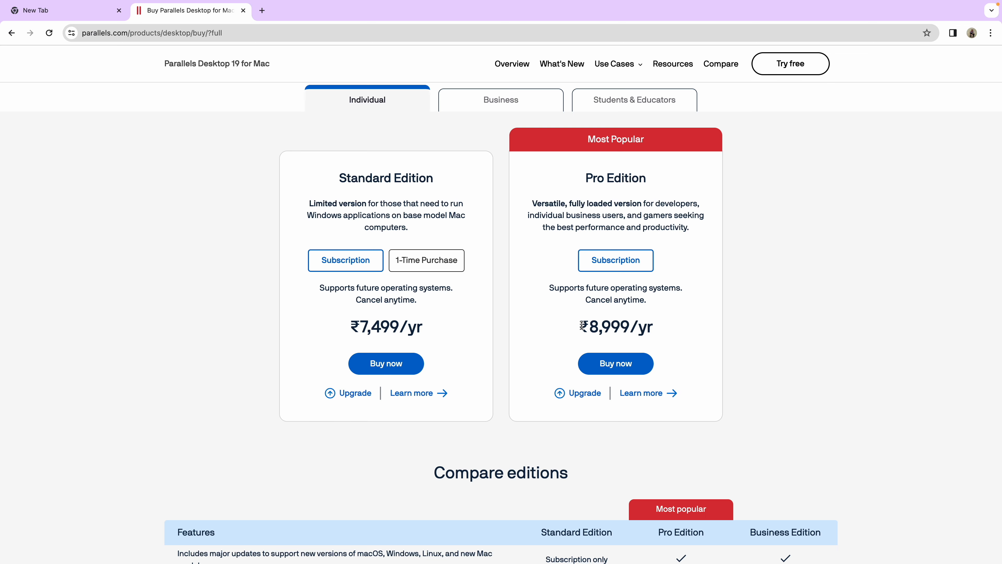
{"action": "scroll", "coordinate": [551, 353], "scroll_direction": "down", "scroll_amount": 6}
{"action": "scroll", "coordinate": [552, 353], "scroll_direction": "up", "scroll_amount": 4}
{"action": "scroll", "coordinate": [552, 353], "scroll_direction": "down", "scroll_amount": 10}
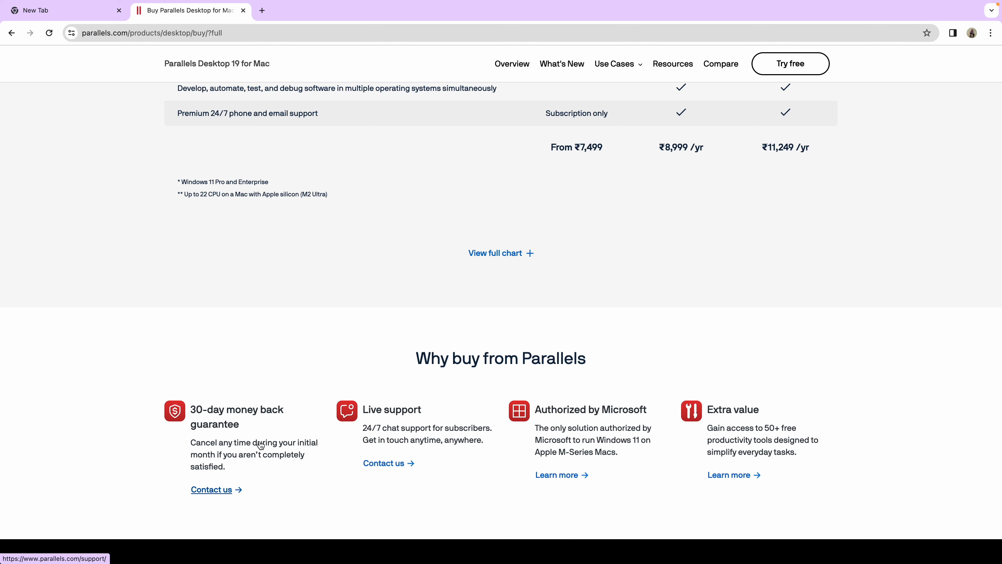
{"action": "scroll", "coordinate": [261, 446], "scroll_direction": "up", "scroll_amount": 20}
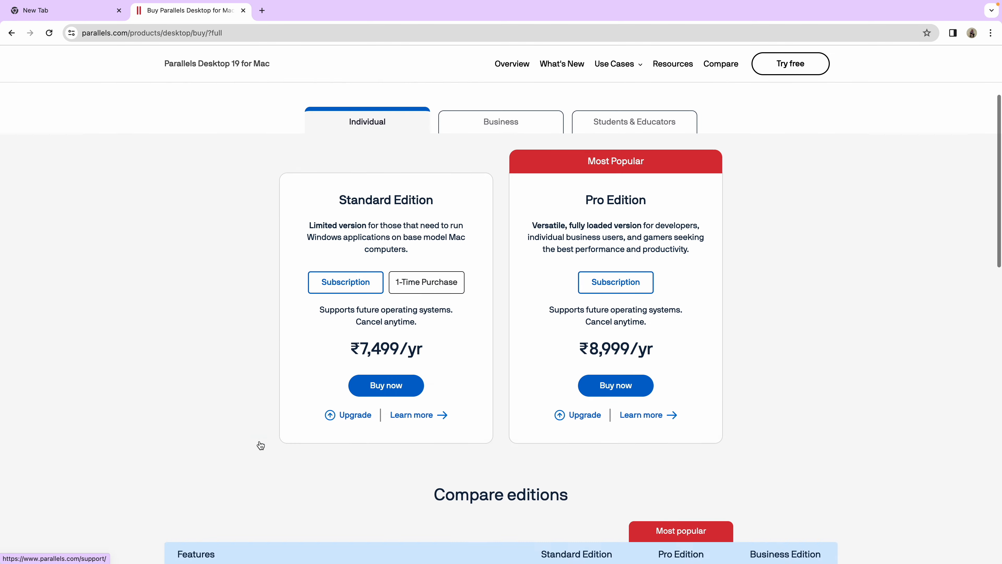
{"action": "scroll", "coordinate": [339, 419], "scroll_direction": "down", "scroll_amount": 7}
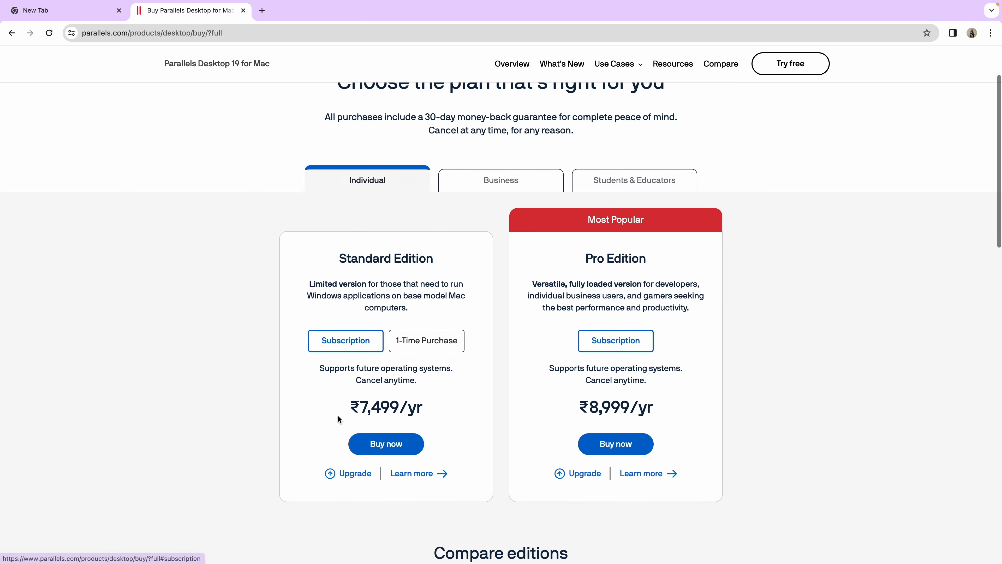
{"action": "scroll", "coordinate": [339, 419], "scroll_direction": "down", "scroll_amount": 15}
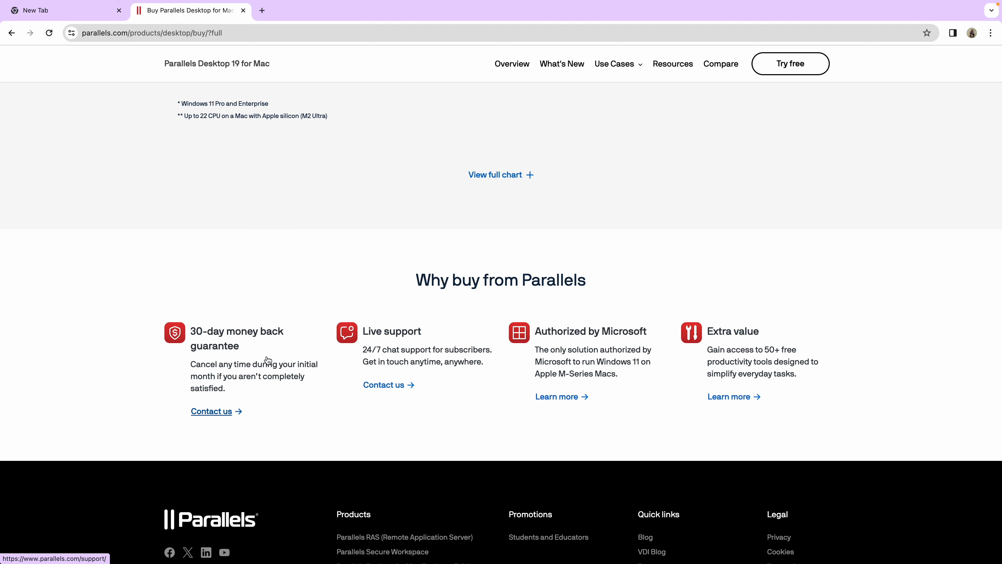
{"action": "scroll", "coordinate": [284, 362], "scroll_direction": "up", "scroll_amount": 5}
{"action": "scroll", "coordinate": [285, 362], "scroll_direction": "up", "scroll_amount": 4}
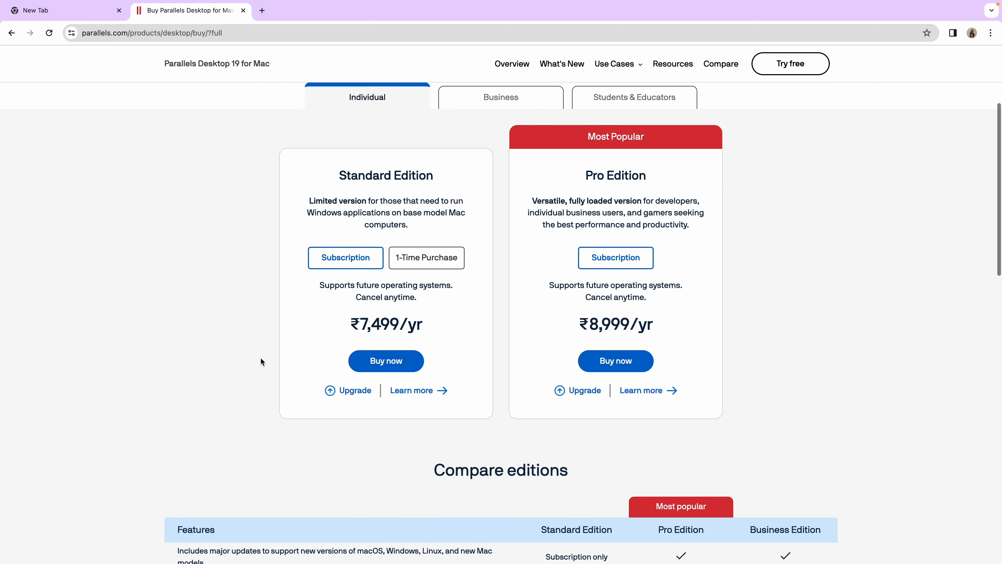
{"action": "scroll", "coordinate": [287, 317], "scroll_direction": "up", "scroll_amount": 1}
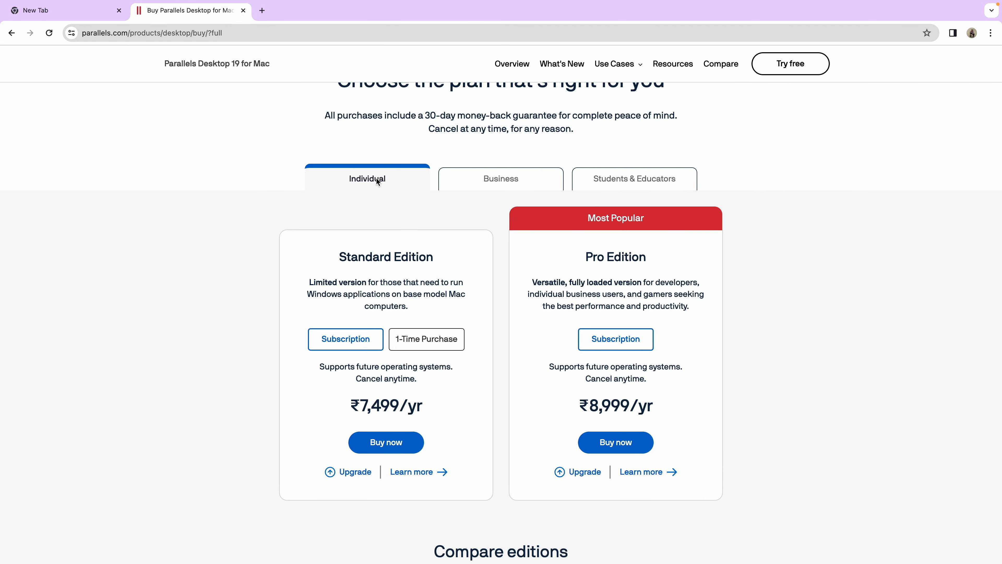
{"action": "scroll", "coordinate": [377, 181], "scroll_direction": "up", "scroll_amount": 1}
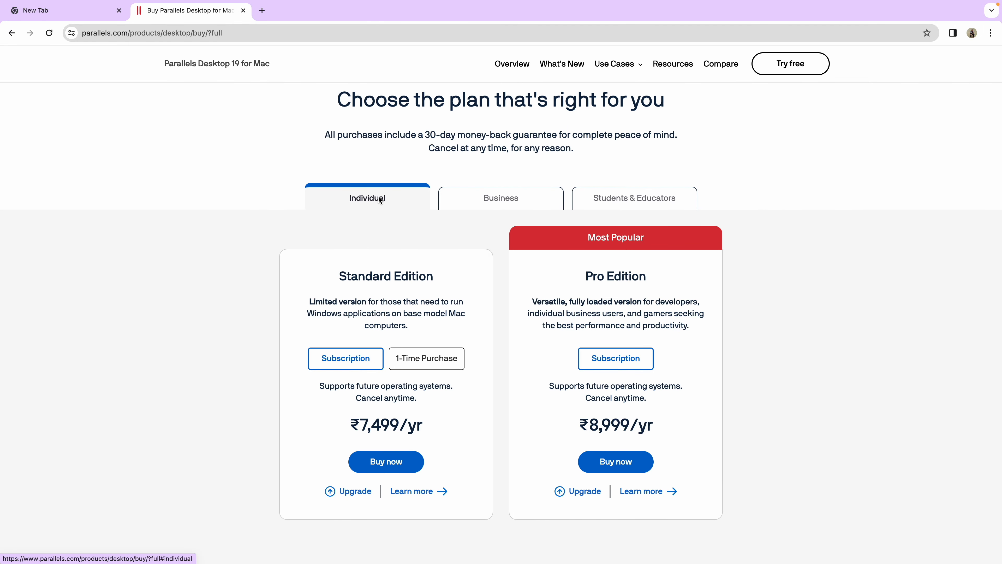
{"action": "left_click", "coordinate": [506, 200]}
{"action": "left_click", "coordinate": [618, 202]}
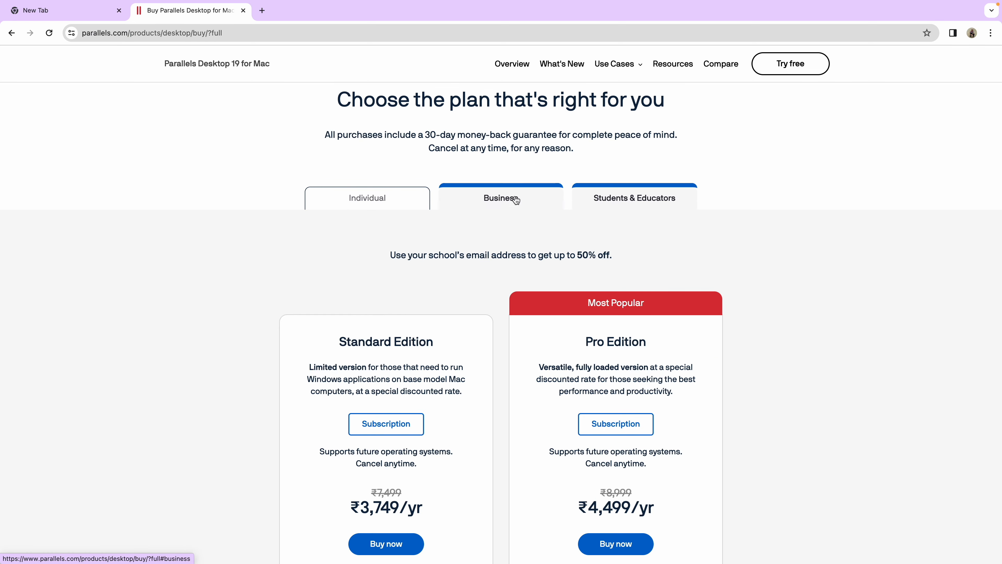
{"action": "left_click", "coordinate": [364, 196]}
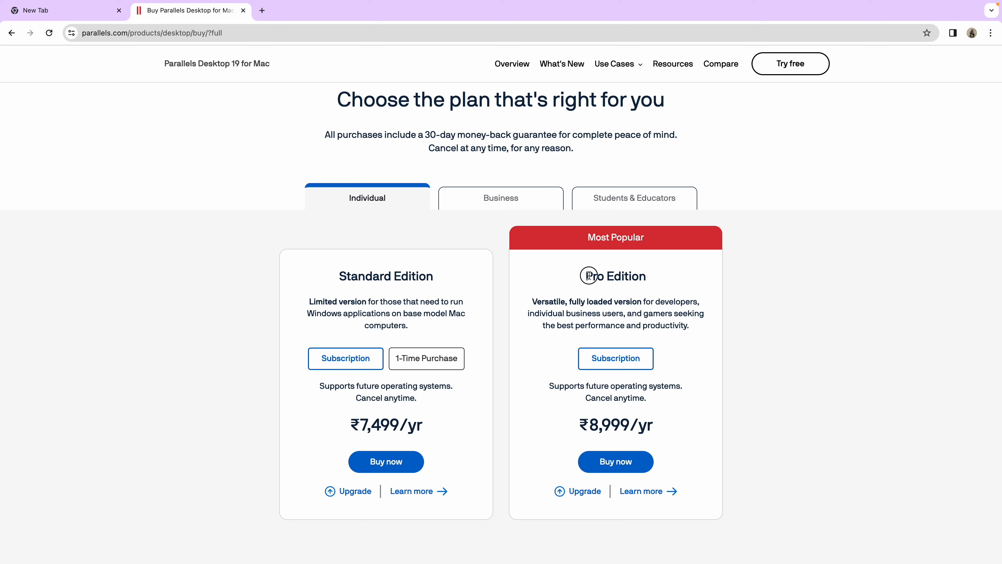
{"action": "left_click_drag", "start_coordinate": [583, 276], "coordinate": [669, 275]}
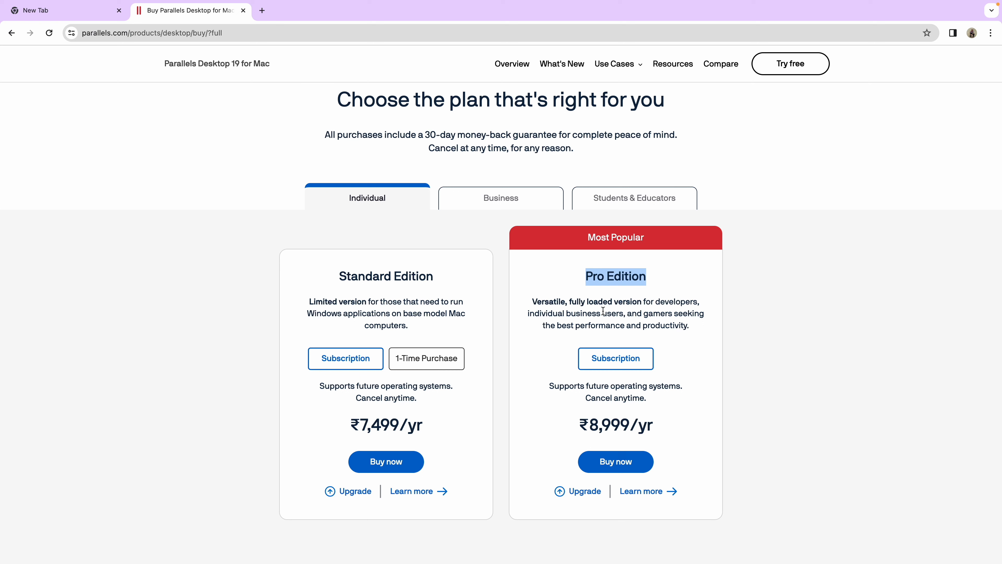
{"action": "double_click", "coordinate": [656, 314]}
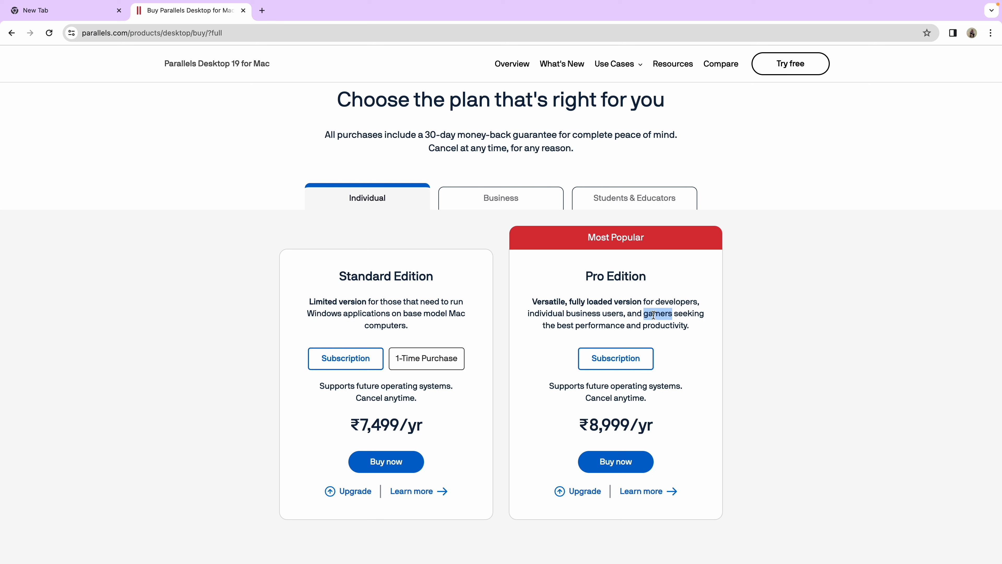
{"action": "left_click", "coordinate": [645, 315]}
{"action": "left_click_drag", "start_coordinate": [645, 315], "coordinate": [703, 314]}
{"action": "left_click", "coordinate": [573, 322]}
Scroll down to the end of the Compare editions table and back up.
{"action": "scroll", "coordinate": [537, 516], "scroll_direction": "down", "scroll_amount": 15}
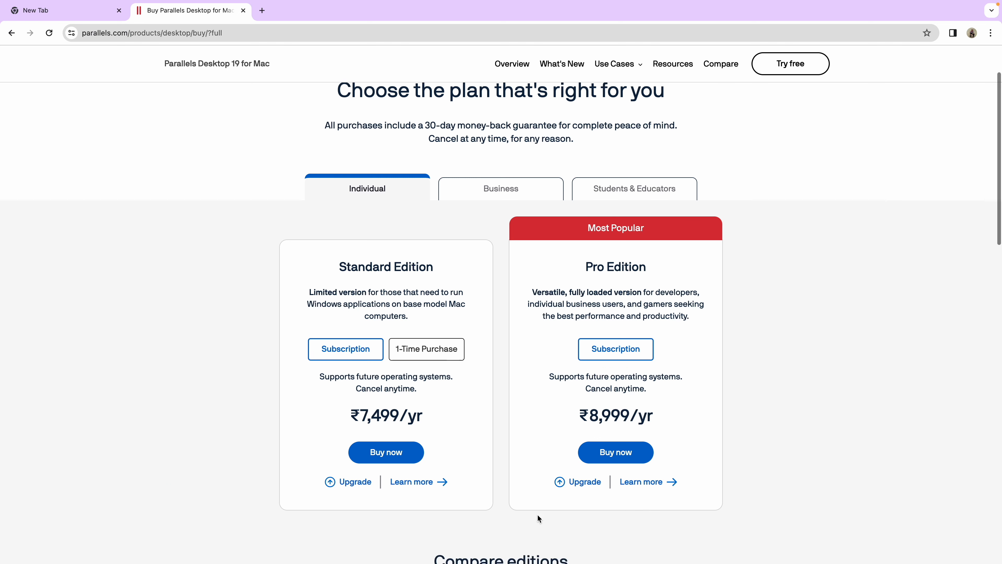
{"action": "scroll", "coordinate": [538, 518], "scroll_direction": "up", "scroll_amount": 1}
{"action": "scroll", "coordinate": [538, 517], "scroll_direction": "down", "scroll_amount": 10}
{"action": "scroll", "coordinate": [538, 517], "scroll_direction": "up", "scroll_amount": 3}
{"action": "scroll", "coordinate": [540, 518], "scroll_direction": "up", "scroll_amount": 8}
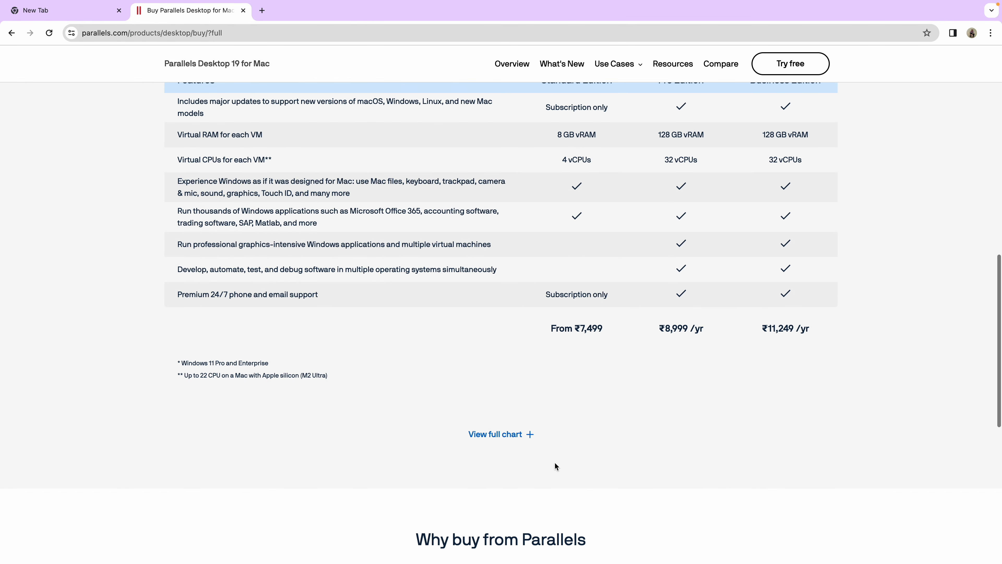
{"action": "scroll", "coordinate": [556, 424], "scroll_direction": "up", "scroll_amount": 5}
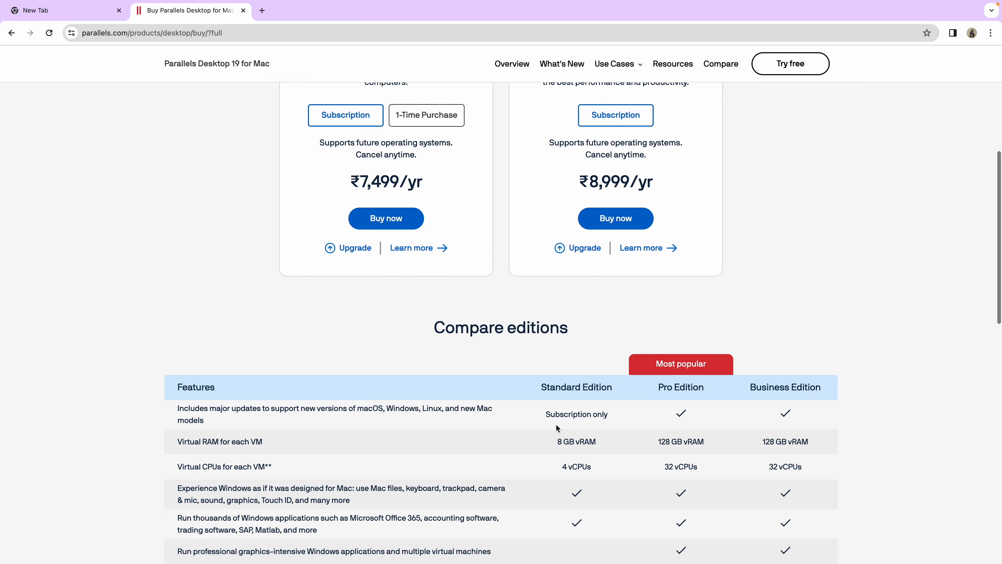
{"action": "scroll", "coordinate": [556, 424], "scroll_direction": "down", "scroll_amount": 12}
{"action": "scroll", "coordinate": [556, 424], "scroll_direction": "down", "scroll_amount": 2}
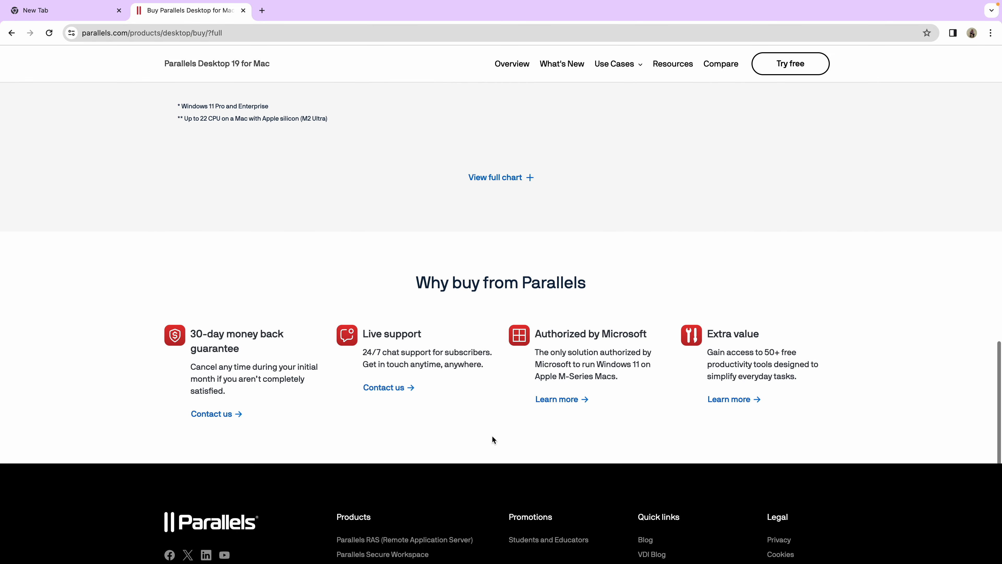
{"action": "scroll", "coordinate": [493, 439], "scroll_direction": "up", "scroll_amount": 4}
Expand the comparison table to show every feature, then return to the Standard and Pro pricing cards.
{"action": "left_click", "coordinate": [506, 435]}
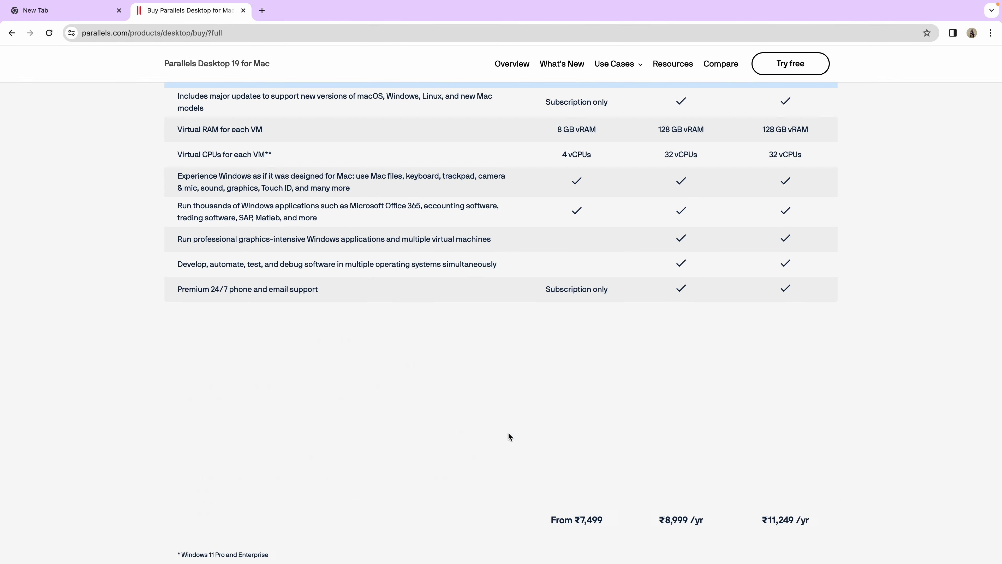
{"action": "scroll", "coordinate": [470, 418], "scroll_direction": "down", "scroll_amount": 5}
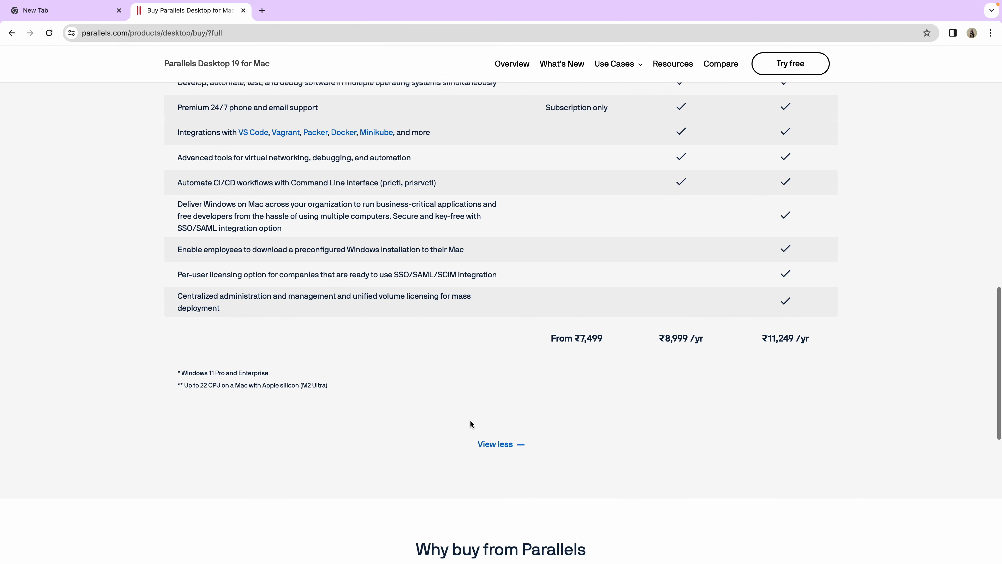
{"action": "scroll", "coordinate": [470, 420], "scroll_direction": "up", "scroll_amount": 9}
{"action": "scroll", "coordinate": [470, 419], "scroll_direction": "up", "scroll_amount": 7}
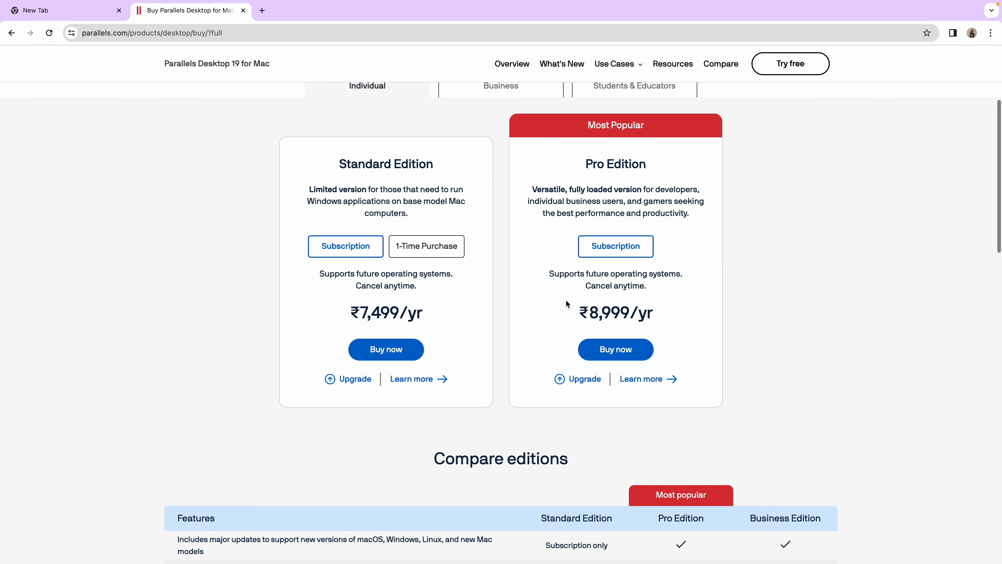
{"action": "scroll", "coordinate": [584, 193], "scroll_direction": "up", "scroll_amount": 1}
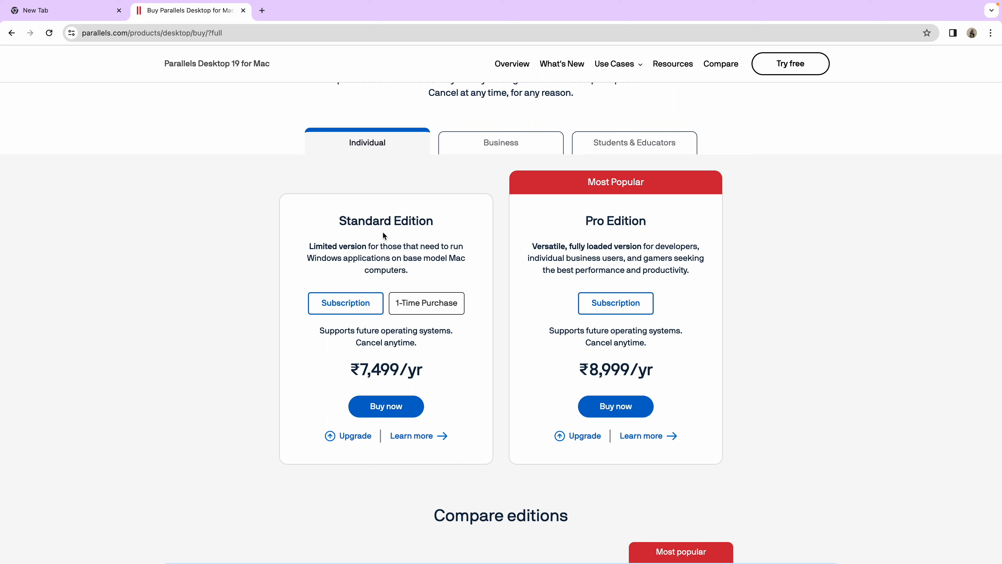
{"action": "double_click", "coordinate": [373, 246]}
{"action": "double_click", "coordinate": [386, 257]}
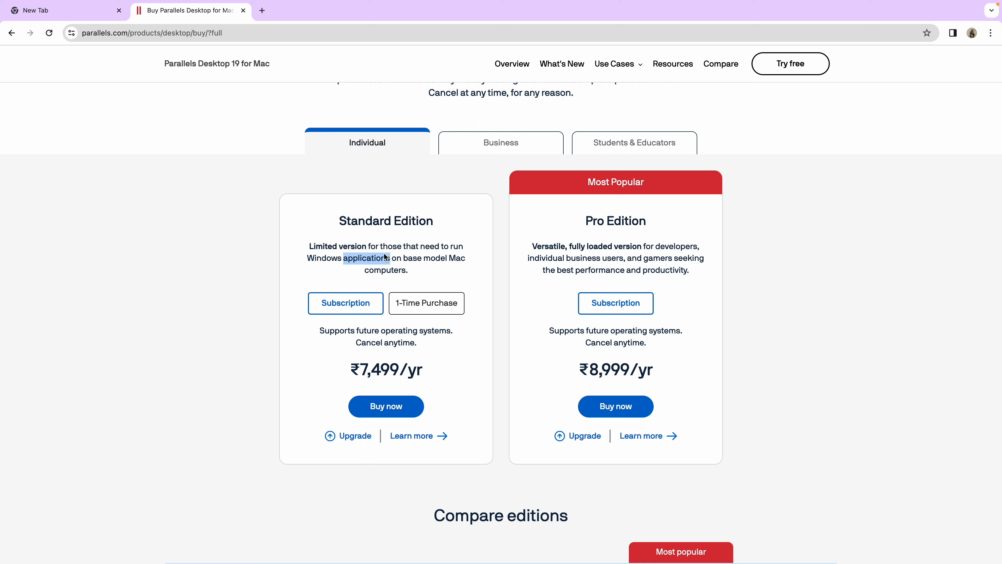
{"action": "left_click", "coordinate": [411, 267]}
{"action": "left_click_drag", "start_coordinate": [411, 268], "coordinate": [315, 246]}
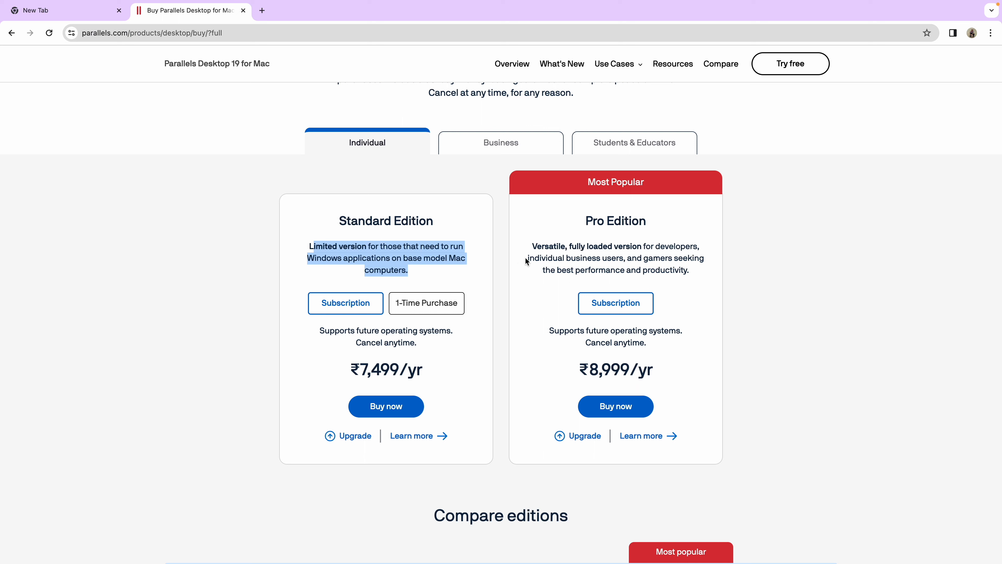
{"action": "left_click", "coordinate": [663, 258]}
{"action": "double_click", "coordinate": [662, 258]}
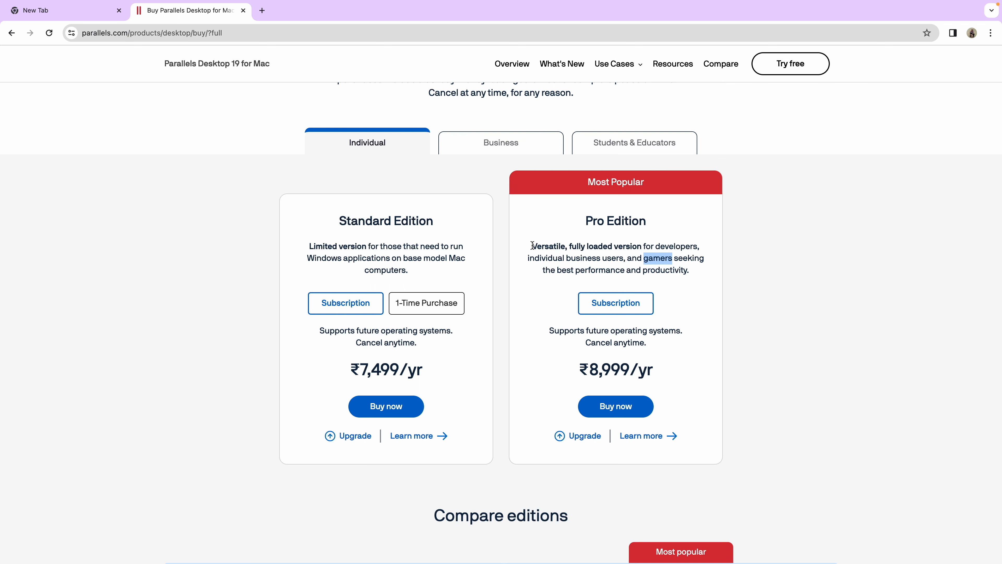
{"action": "scroll", "coordinate": [521, 232], "scroll_direction": "up", "scroll_amount": 1}
{"action": "scroll", "coordinate": [504, 215], "scroll_direction": "up", "scroll_amount": 1}
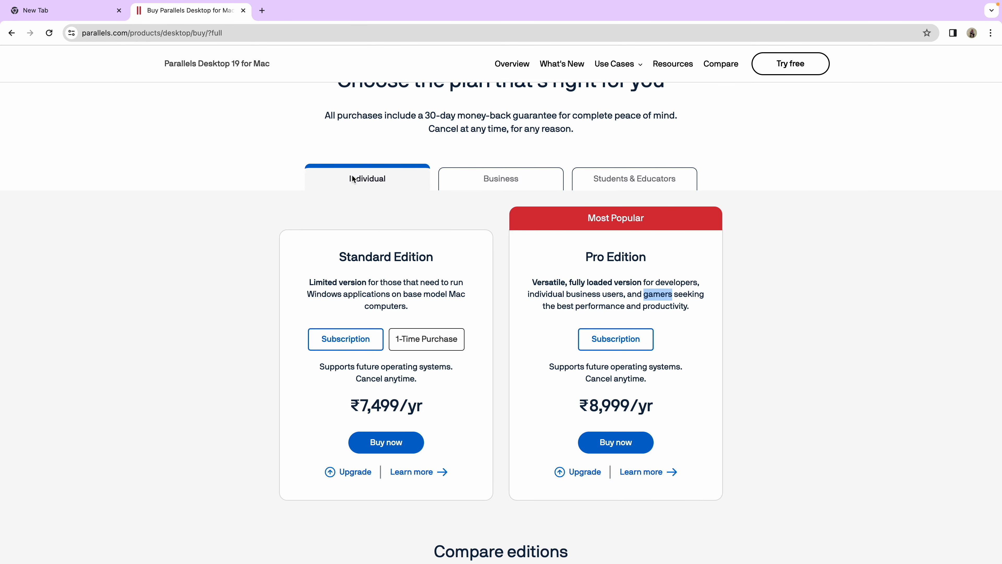
{"action": "double_click", "coordinate": [596, 257]}
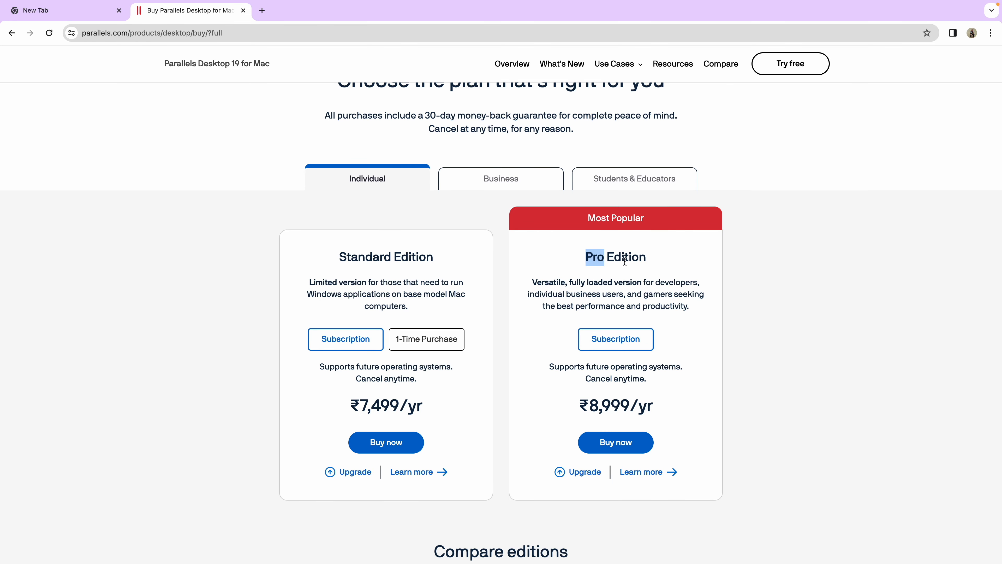
{"action": "double_click", "coordinate": [608, 262]}
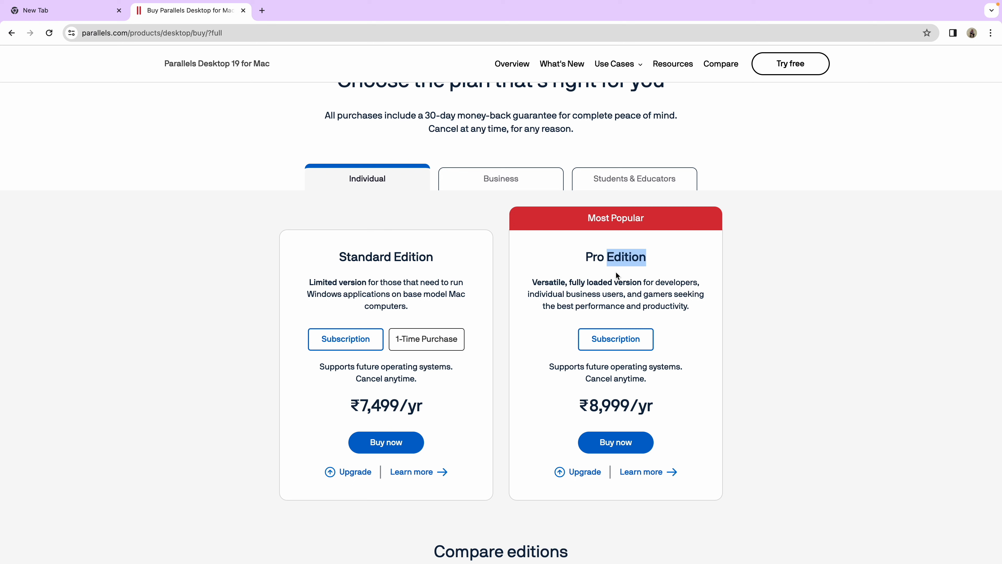
{"action": "double_click", "coordinate": [654, 294]}
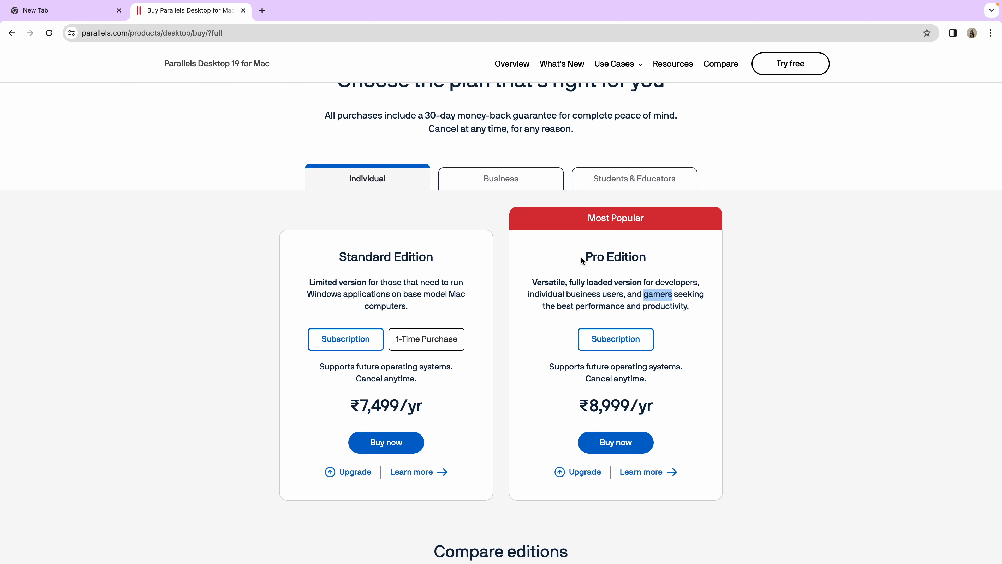
{"action": "left_click", "coordinate": [498, 182]}
{"action": "left_click", "coordinate": [626, 185]}
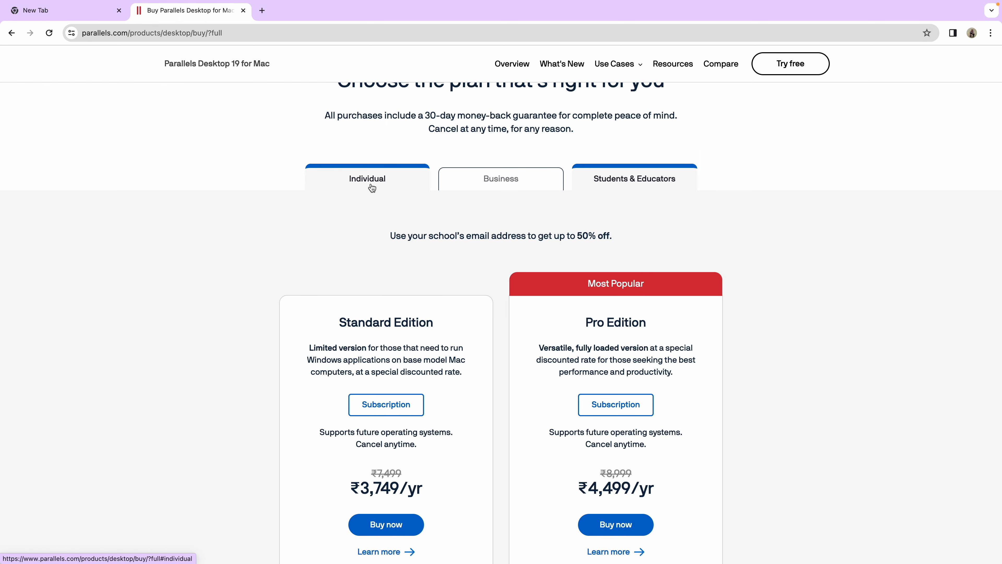
{"action": "scroll", "coordinate": [444, 334], "scroll_direction": "down", "scroll_amount": 2}
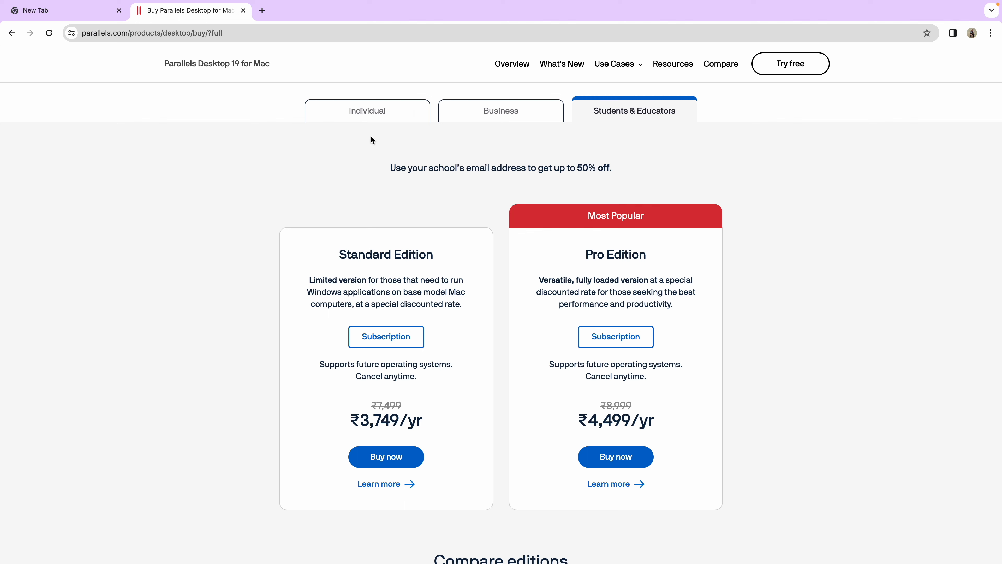
{"action": "left_click", "coordinate": [361, 113]}
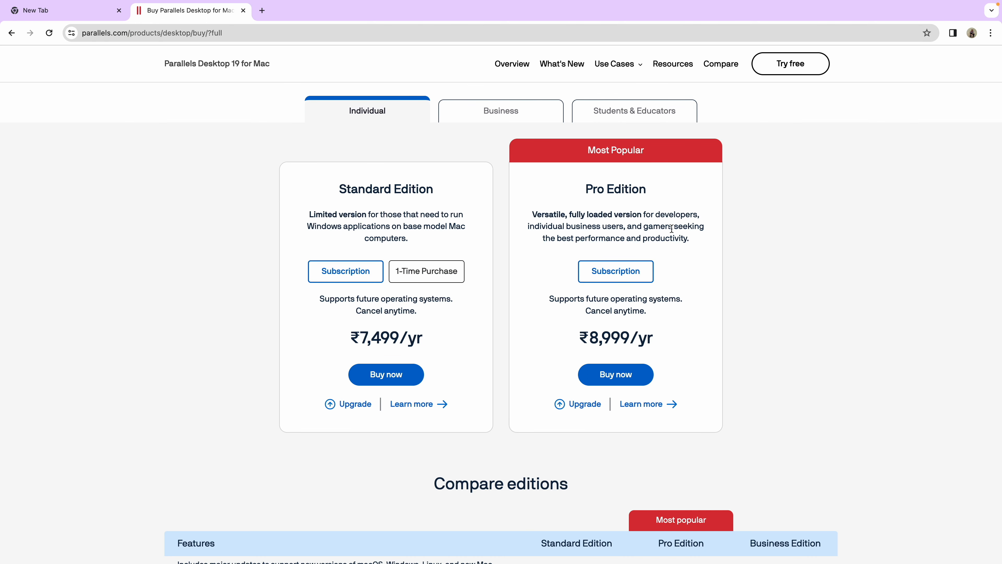
{"action": "scroll", "coordinate": [732, 311], "scroll_direction": "up", "scroll_amount": 1}
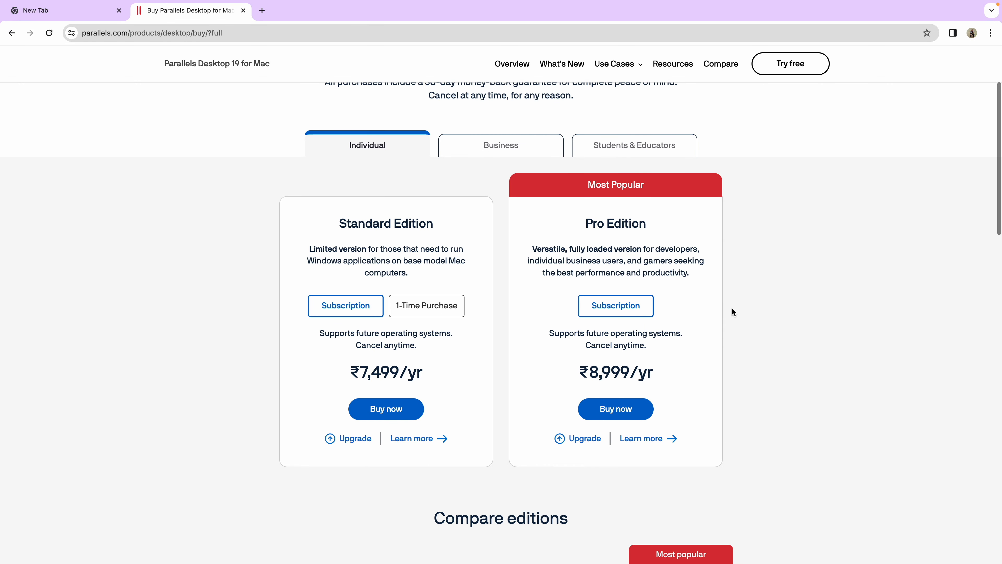
{"action": "scroll", "coordinate": [738, 364], "scroll_direction": "up", "scroll_amount": 1}
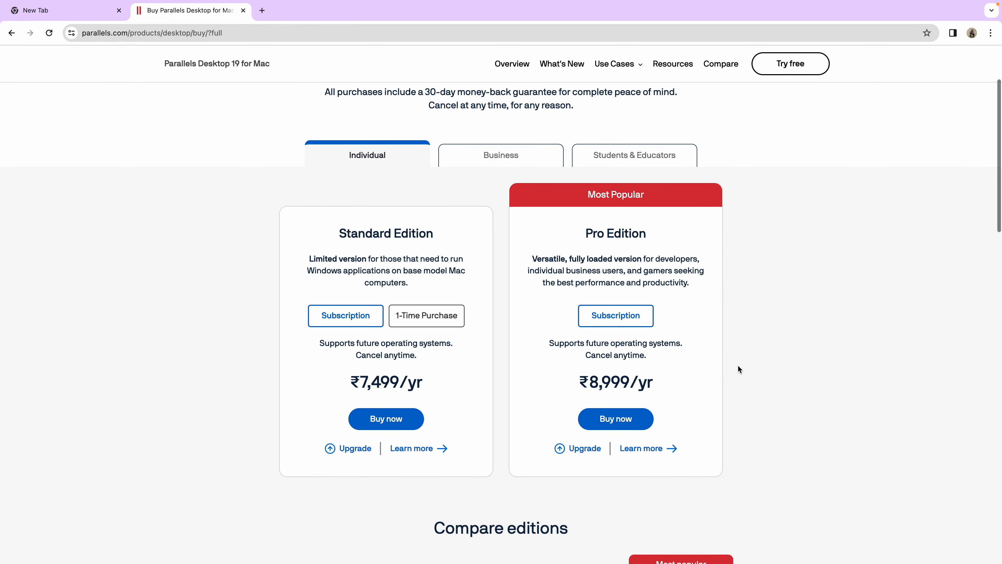
Buy the 1-year Pro Edition and begin the cart form, entering the e-mail and opting in to email offers.
{"action": "left_click", "coordinate": [620, 419]}
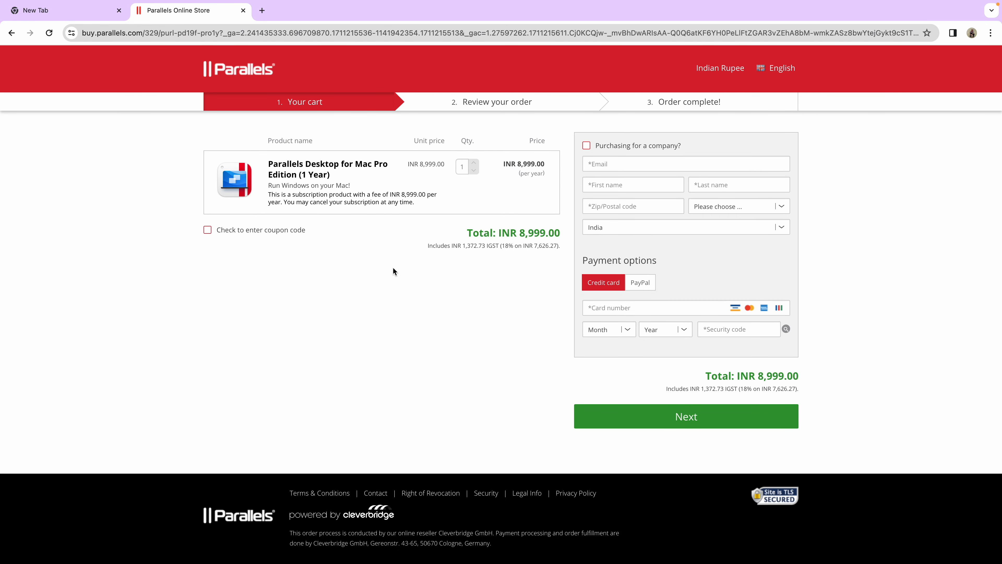
{"action": "left_click", "coordinate": [208, 230]}
{"action": "left_click", "coordinate": [208, 230]}
{"action": "left_click", "coordinate": [610, 163]}
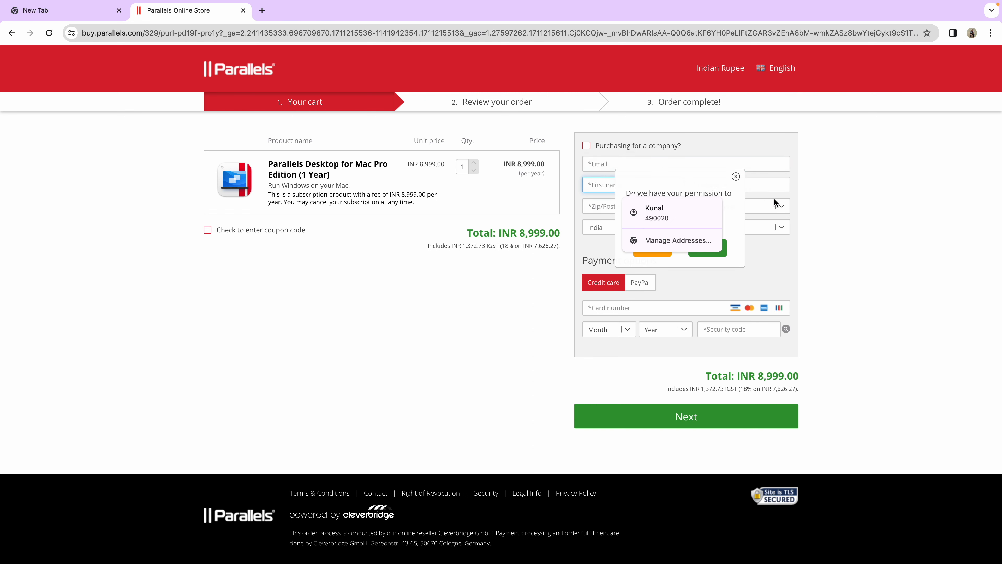
{"action": "left_click", "coordinate": [808, 208]}
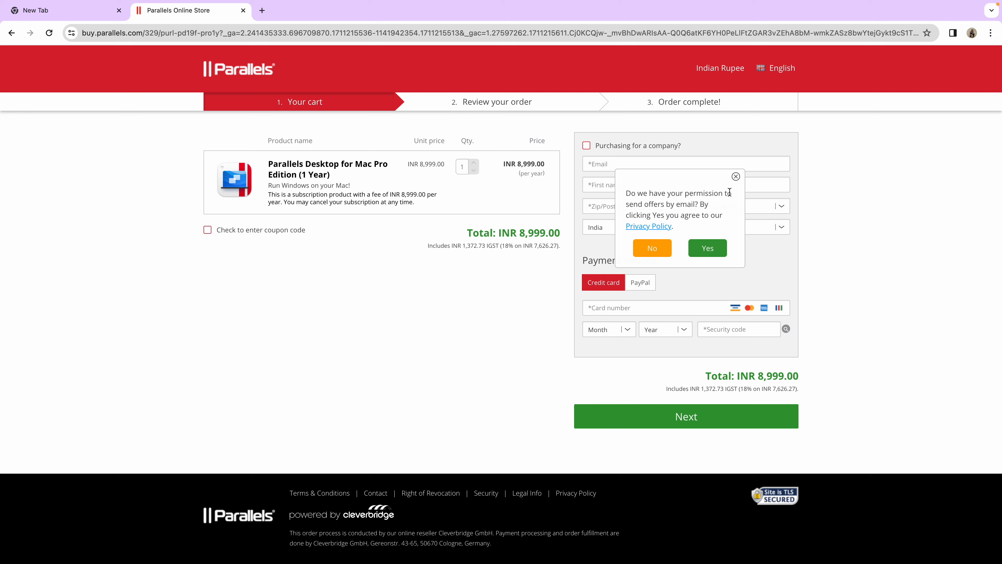
{"action": "left_click", "coordinate": [705, 250]}
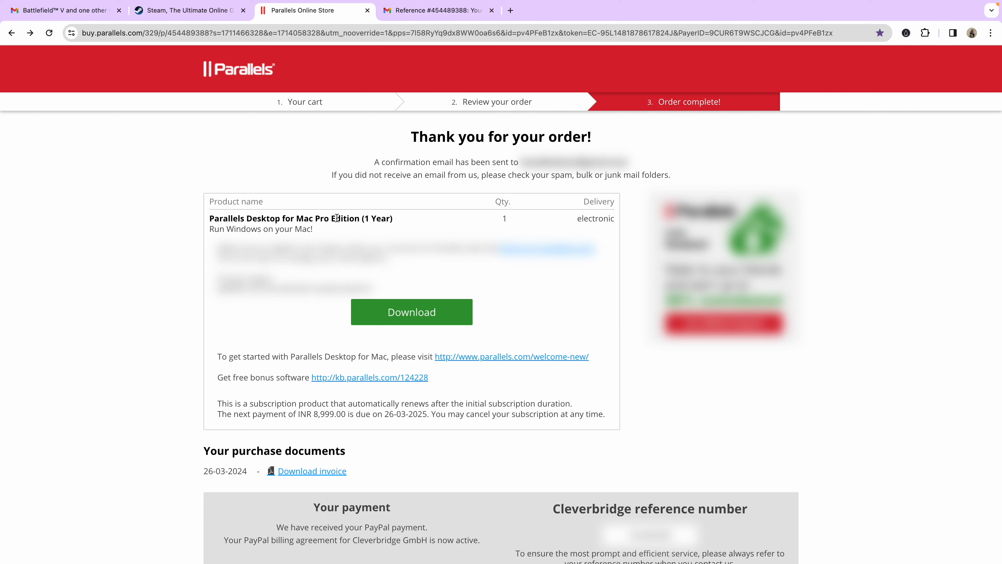
{"action": "triple_click", "coordinate": [321, 217]}
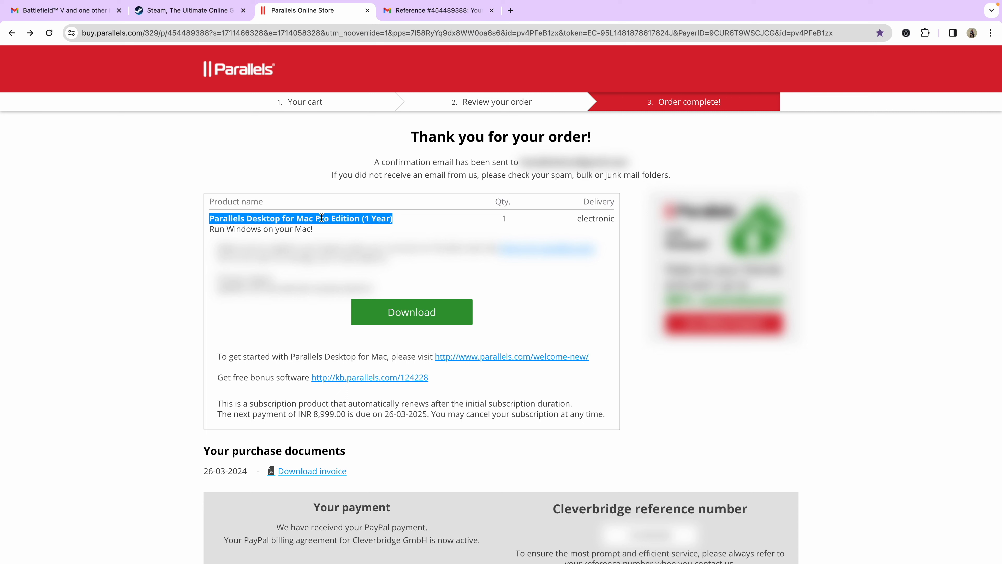
{"action": "left_click", "coordinate": [472, 150]}
{"action": "triple_click", "coordinate": [468, 139]}
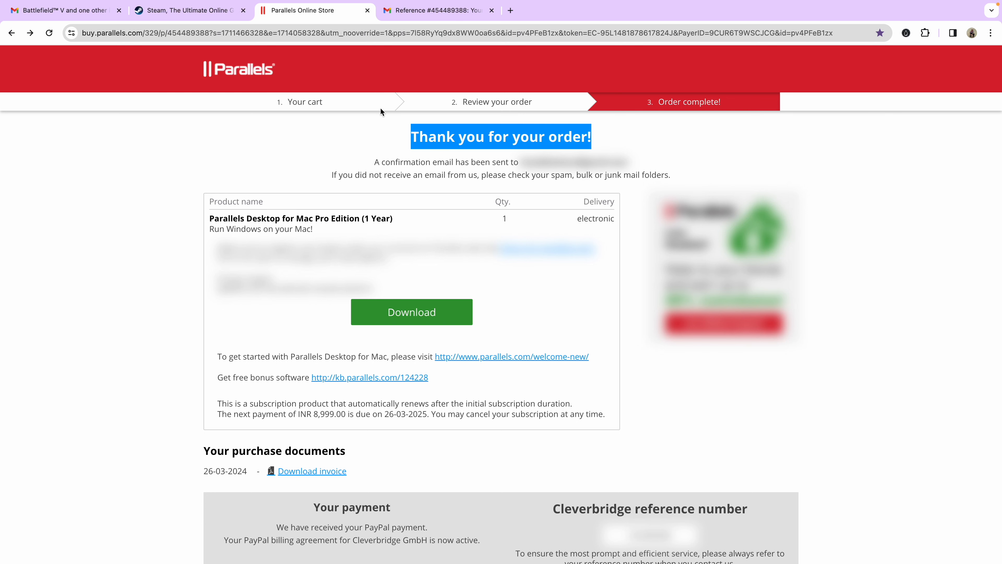
{"action": "left_click", "coordinate": [447, 16]}
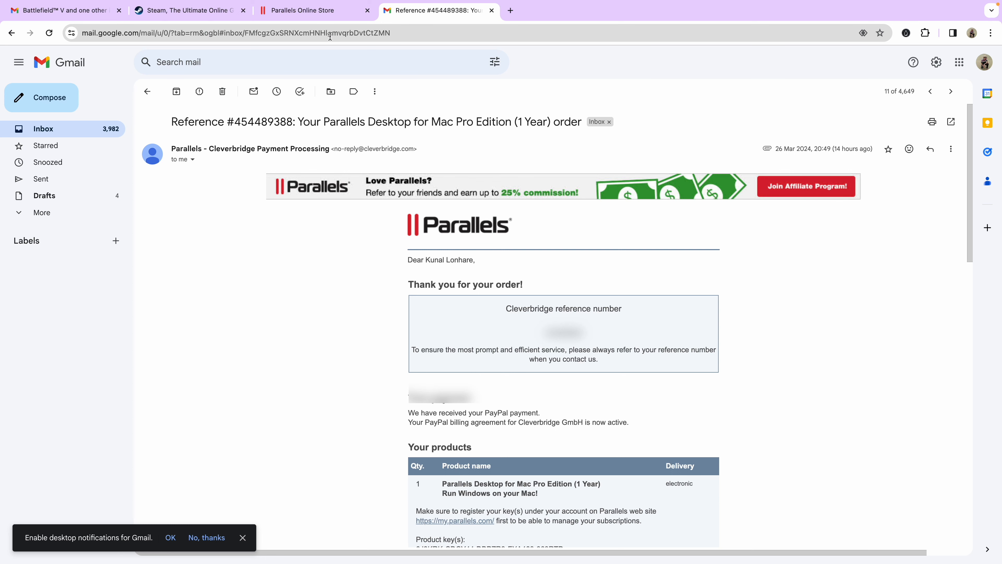
{"action": "left_click", "coordinate": [318, 11]}
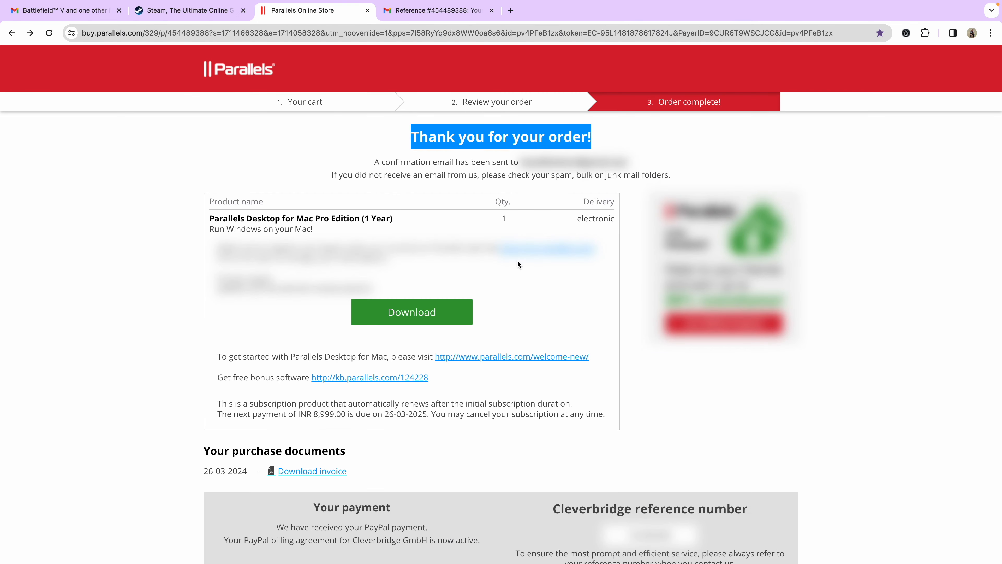
Open my.parallels.com, choose I am a new user, and sign in with the chosen Google account.
{"action": "left_click", "coordinate": [532, 252]}
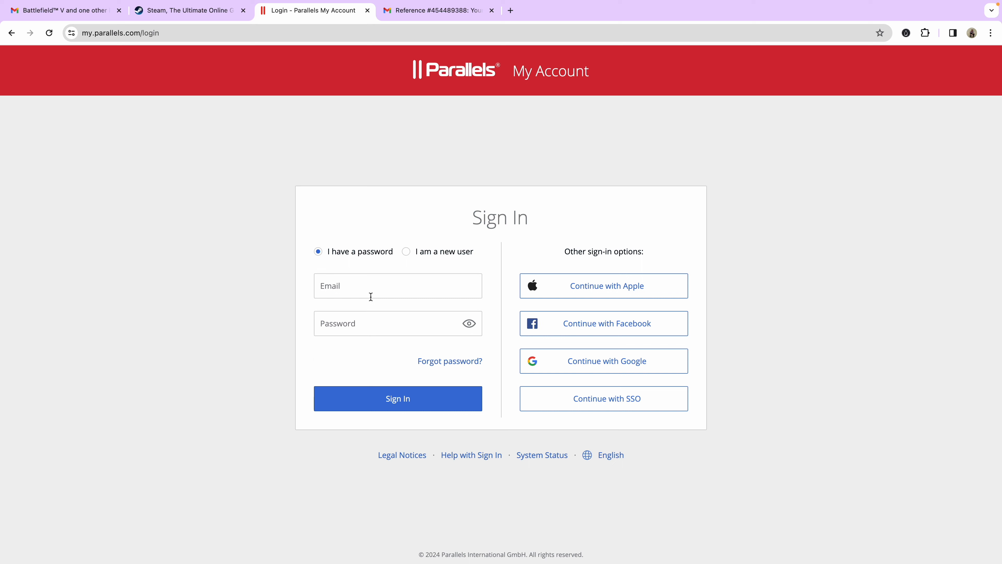
{"action": "left_click", "coordinate": [411, 255]}
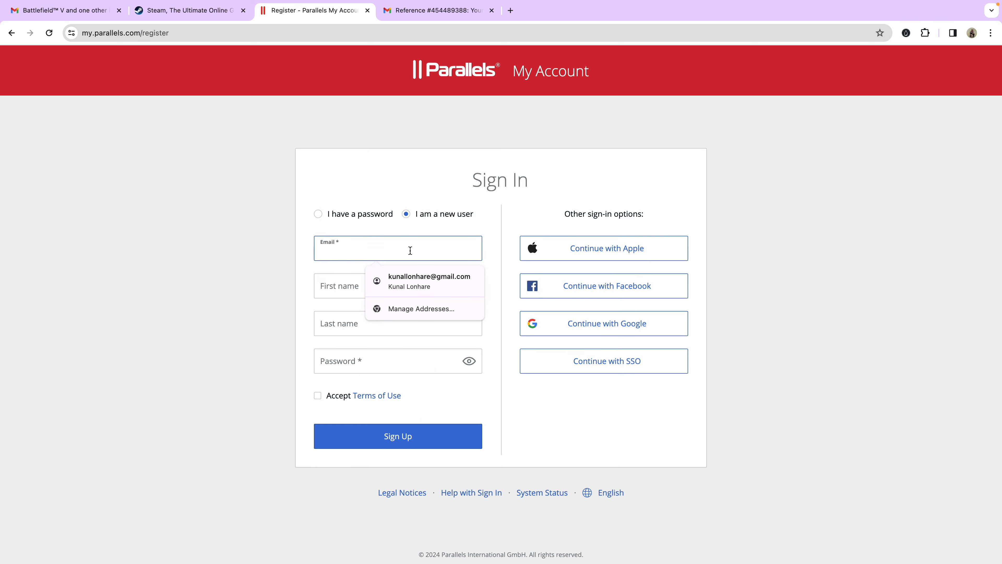
{"action": "left_click", "coordinate": [254, 251]}
{"action": "left_click", "coordinate": [576, 317]}
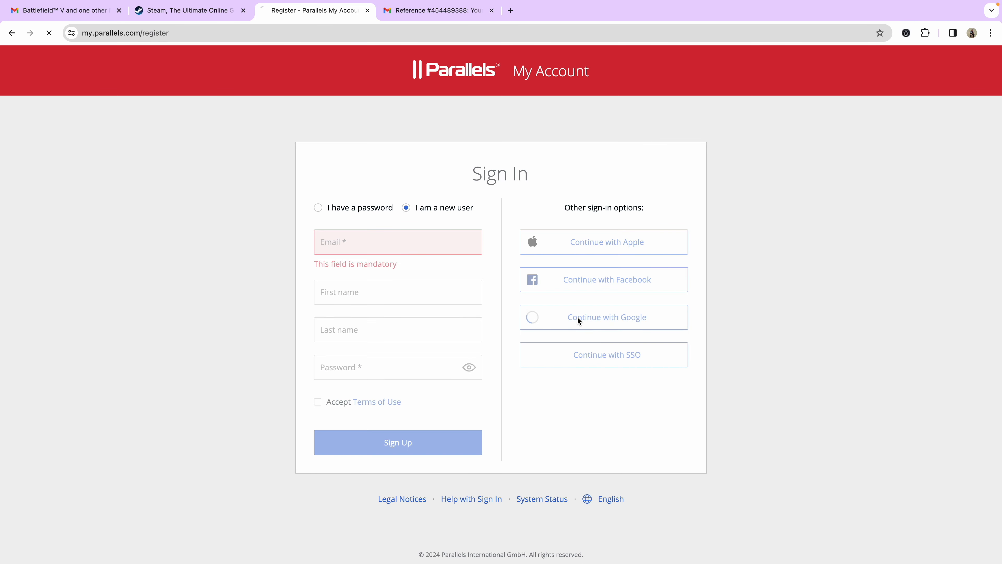
{"action": "left_click", "coordinate": [588, 294]}
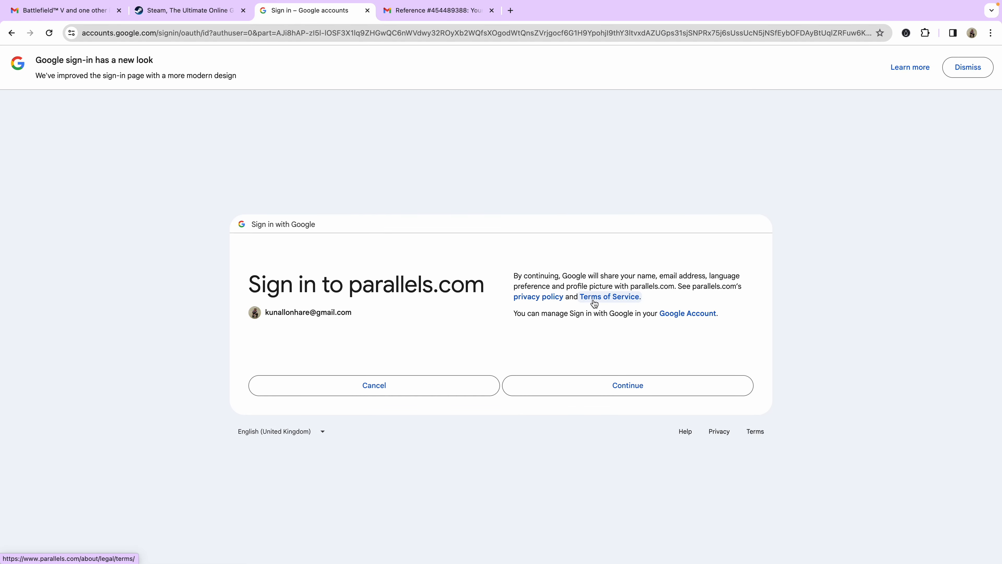
{"action": "left_click", "coordinate": [610, 382]}
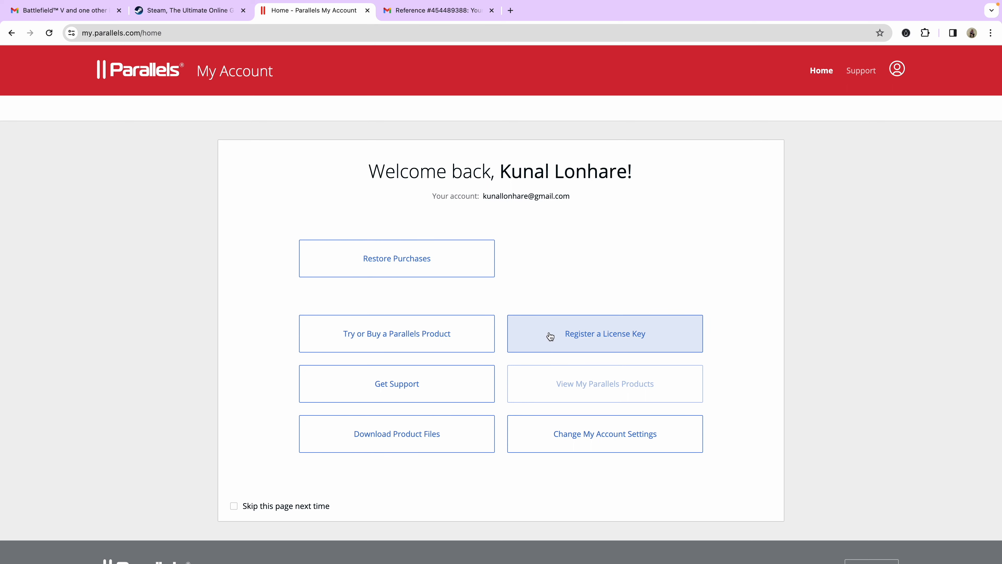
Open Register a License Key, enter the display name, and fetch the licence key from the Gmail order email.
{"action": "left_click", "coordinate": [562, 345]}
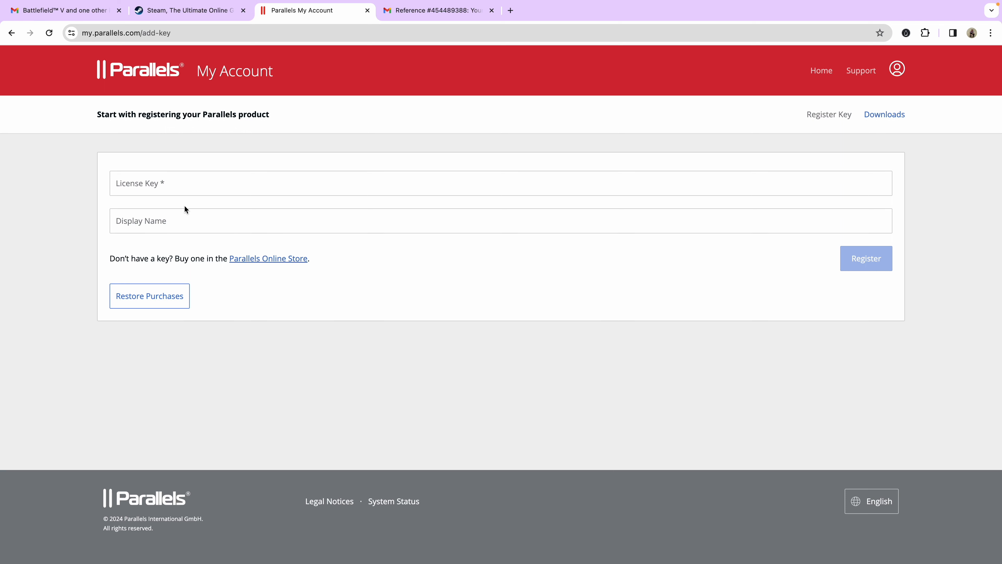
{"action": "left_click", "coordinate": [181, 215]}
{"action": "type", "text": "Kunal "}
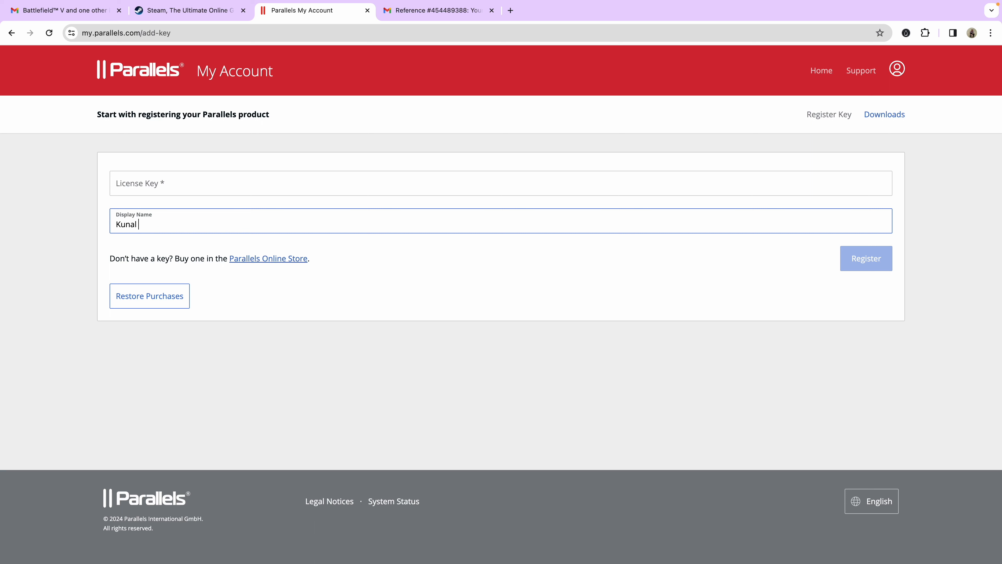
{"action": "type", "text": "Lonhare"}
{"action": "left_click", "coordinate": [408, 16]}
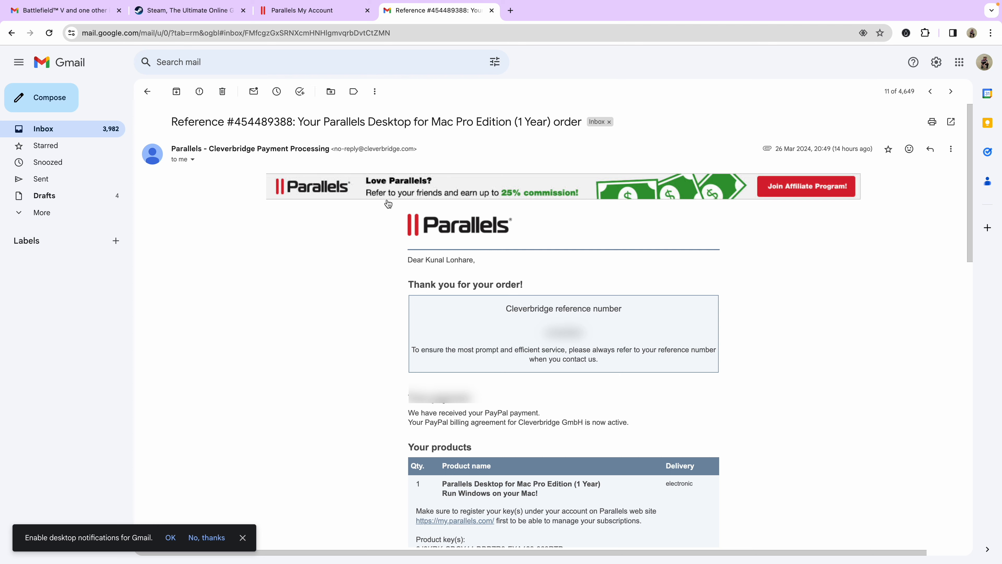
{"action": "left_click", "coordinate": [313, 11]}
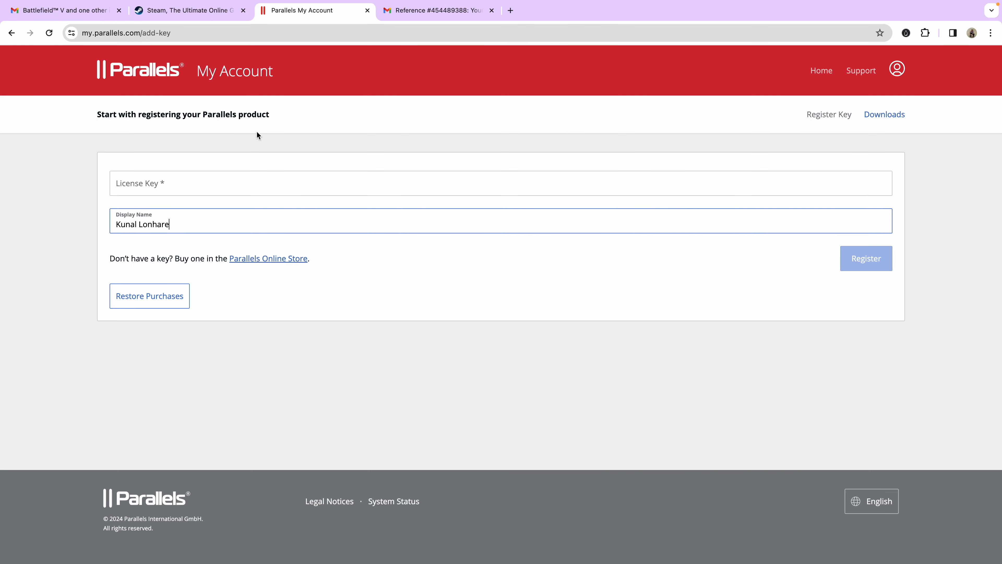
{"action": "left_click", "coordinate": [432, 15]}
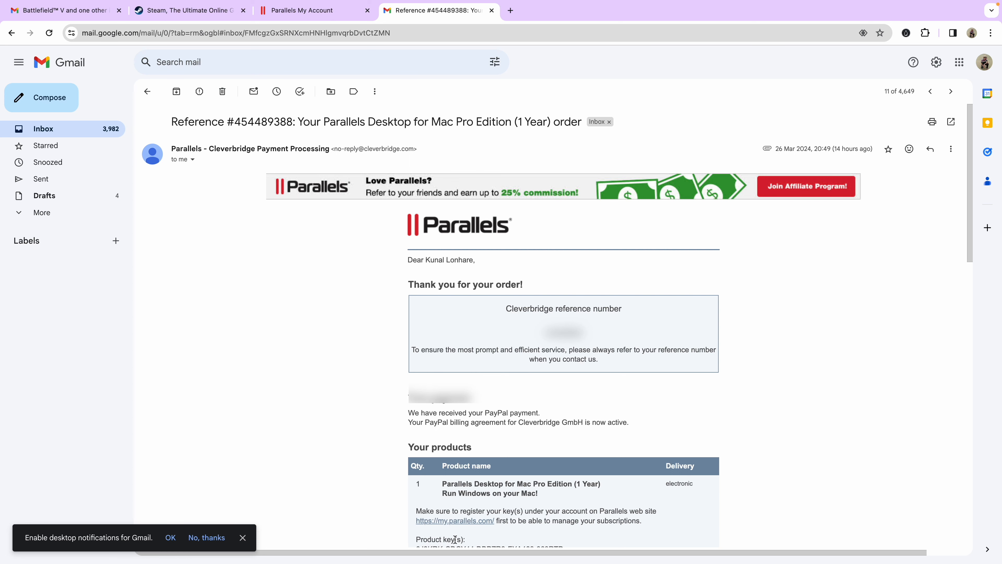
{"action": "left_click", "coordinate": [315, 11]}
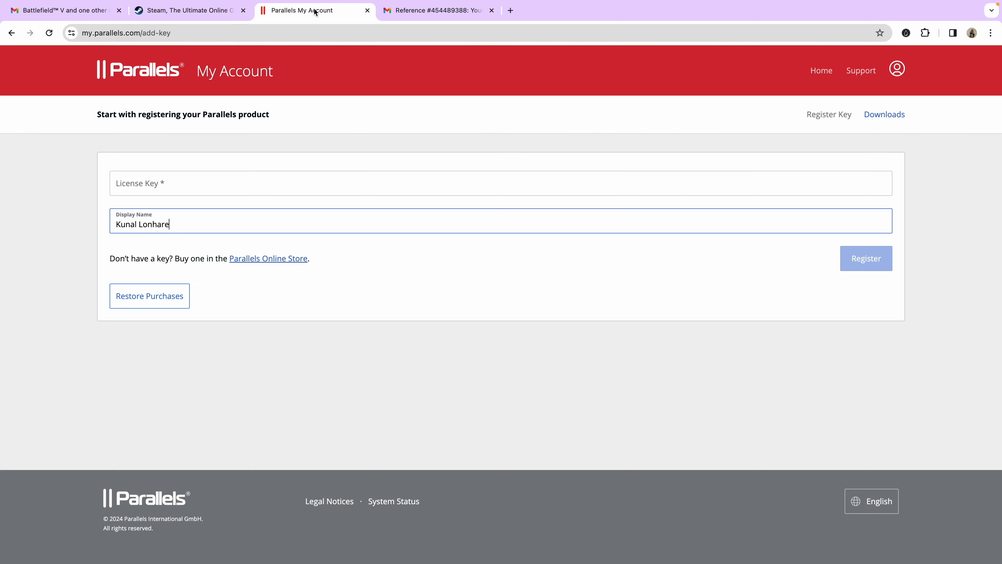
{"action": "left_click", "coordinate": [211, 183]}
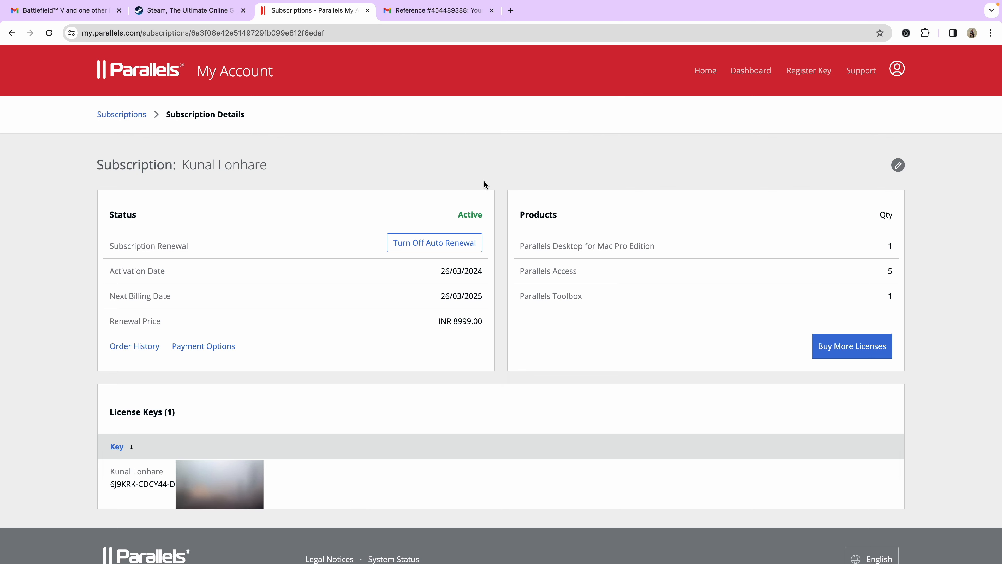
Confirm turning off auto-renewal, leaving the subscription to expire 26/03/2025, then return to the Gmail tab.
{"action": "left_click", "coordinate": [433, 242]}
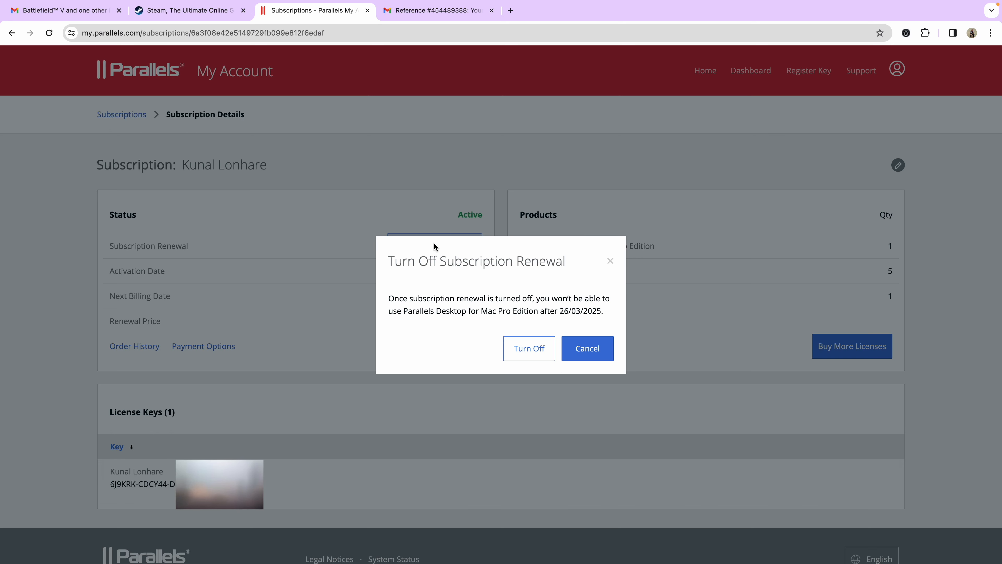
{"action": "left_click", "coordinate": [540, 348]}
{"action": "left_click", "coordinate": [654, 357]}
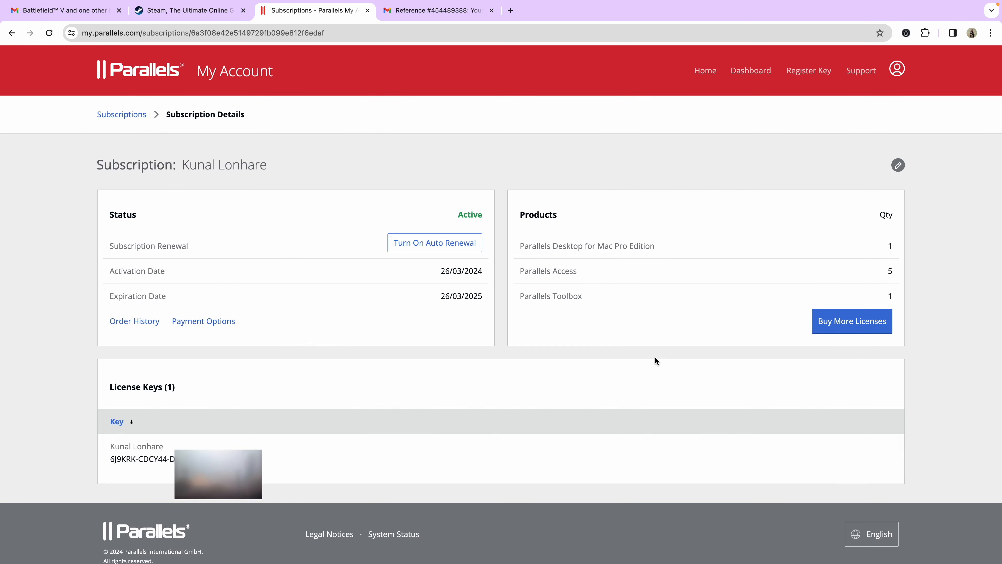
{"action": "scroll", "coordinate": [374, 391], "scroll_direction": "down", "scroll_amount": 1}
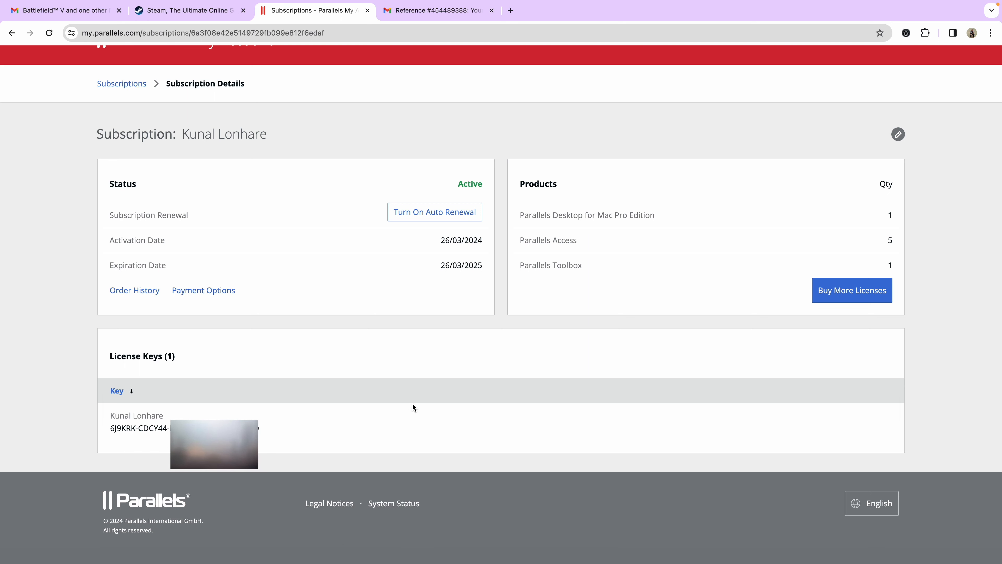
{"action": "scroll", "coordinate": [412, 404], "scroll_direction": "up", "scroll_amount": 1}
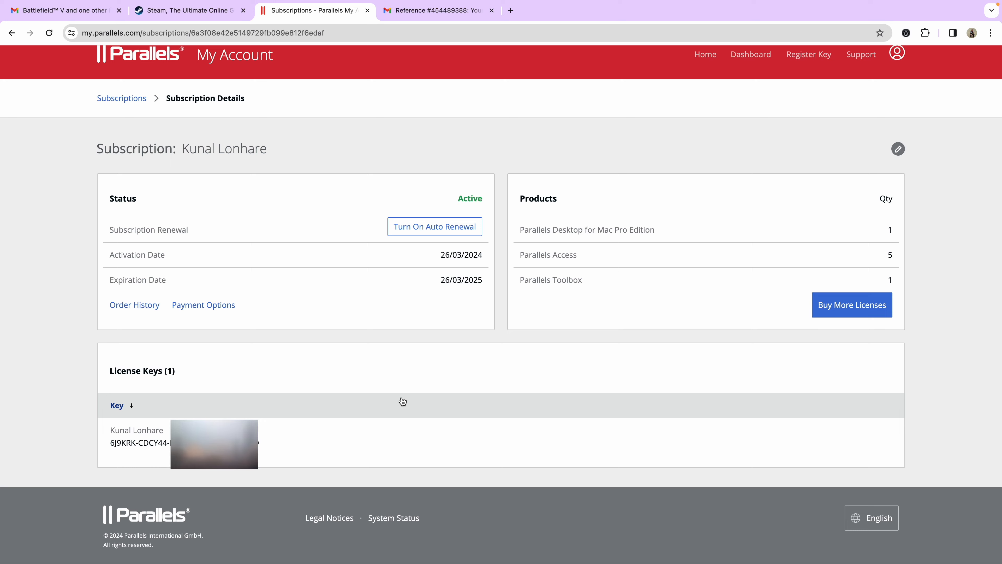
{"action": "key", "text": "ctrl+Tab"}
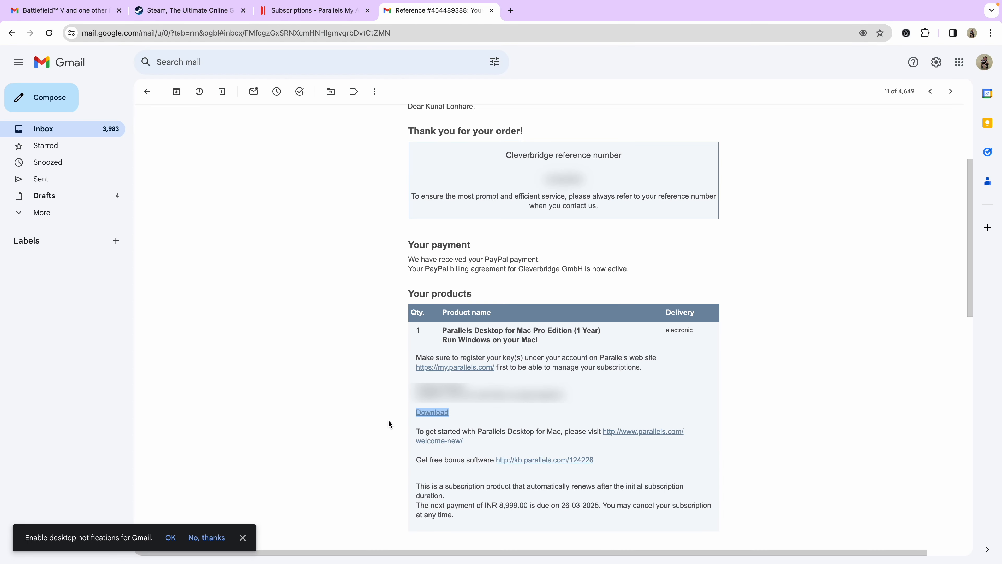
Download Install Parallels Desktop.dmg (1,937 KB) from the order email's link and move to the Mac desktop.
{"action": "left_click", "coordinate": [432, 416]}
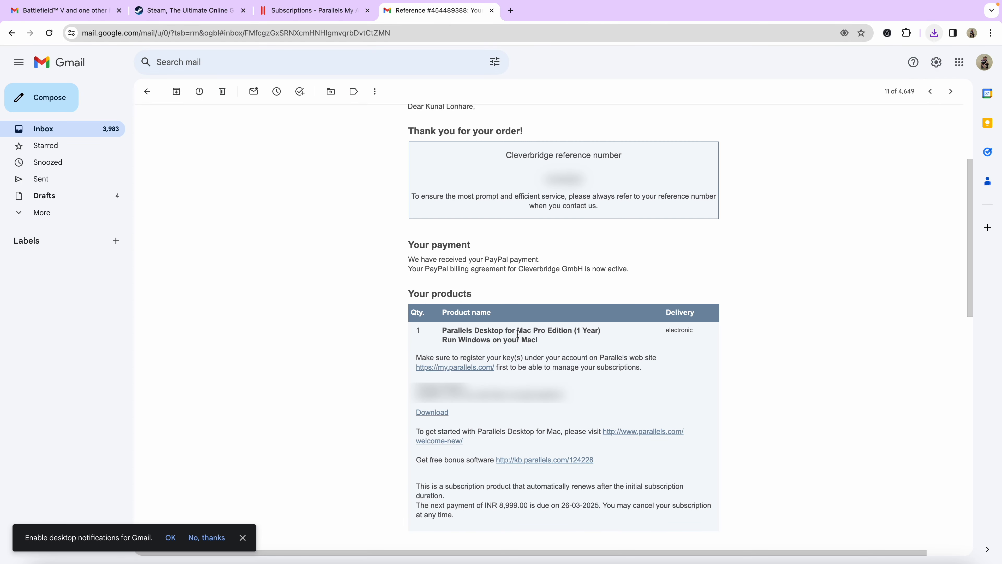
{"action": "mouse_move", "coordinate": [890, 63]}
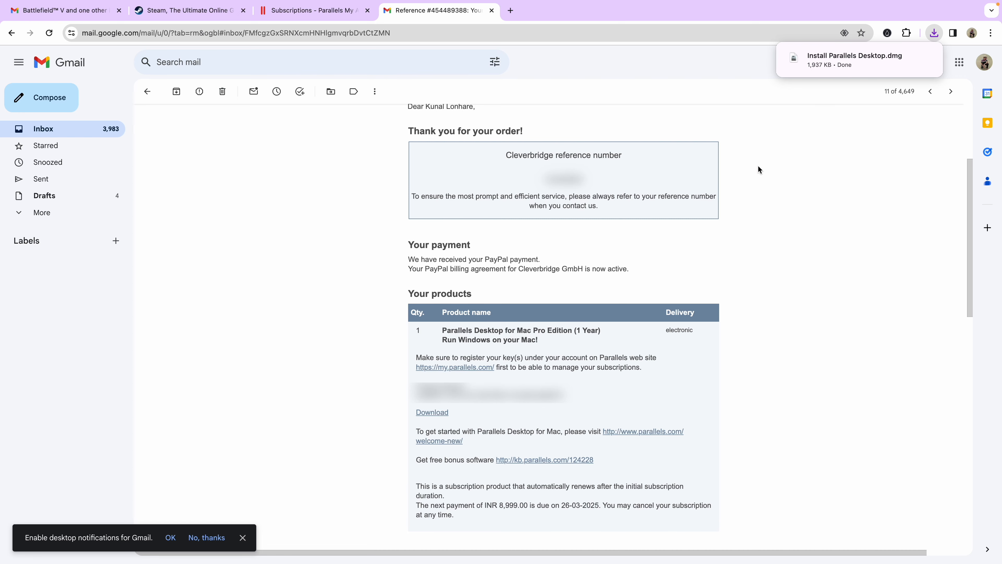
{"action": "key", "text": "ctrl+Left"}
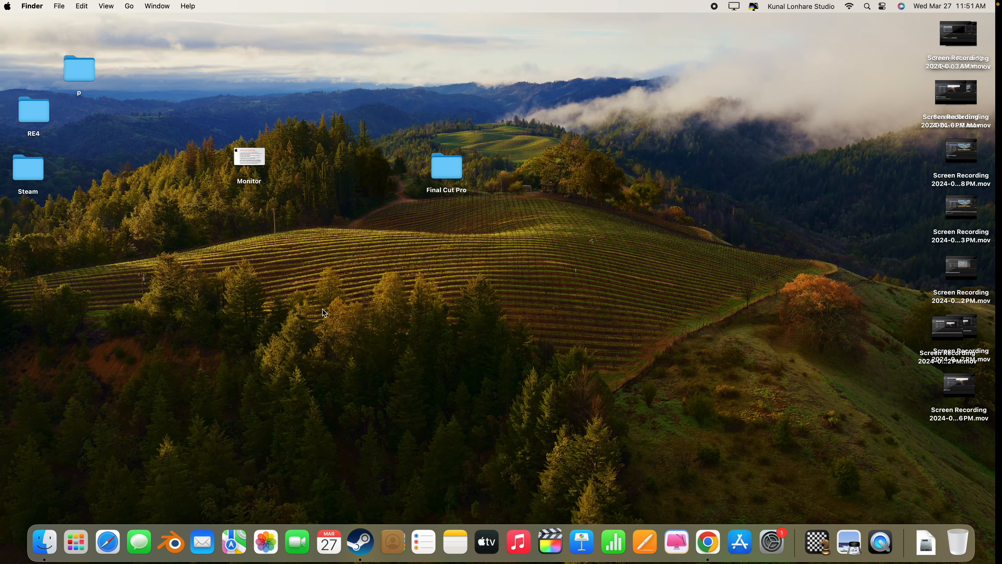
Mount Install Parallels Desktop.dmg from the Downloads folder in Finder.
{"action": "left_click", "coordinate": [43, 552]}
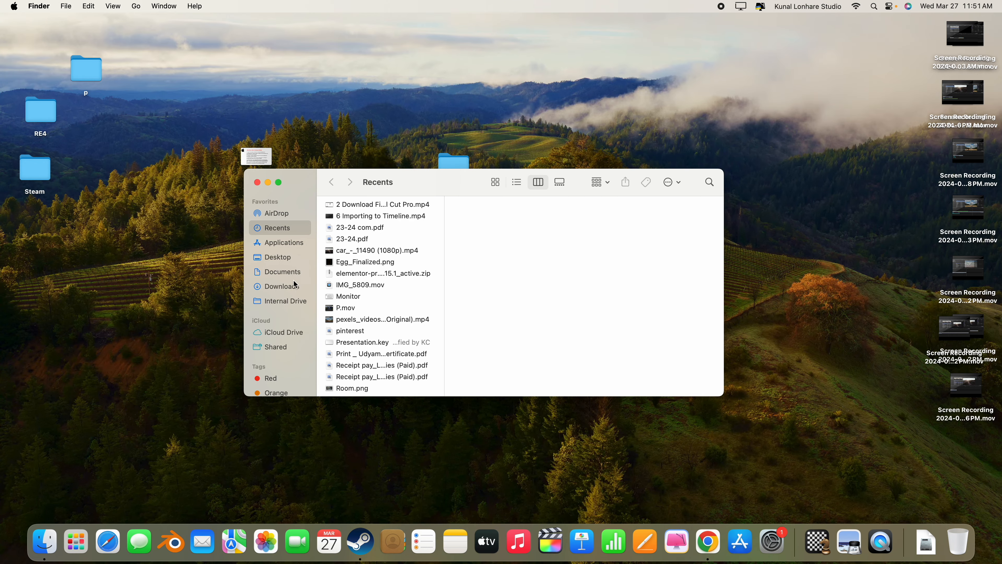
{"action": "left_click", "coordinate": [283, 287]}
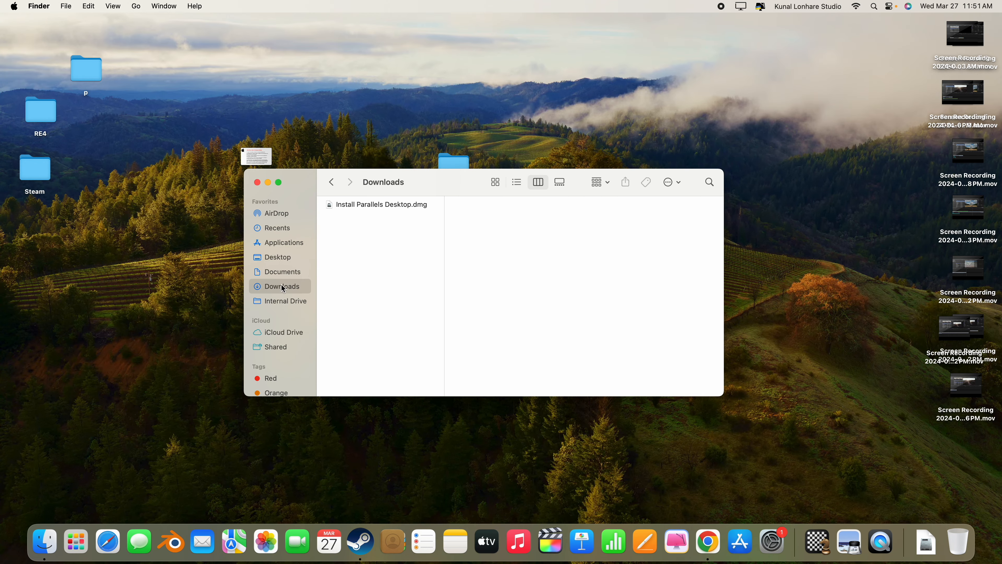
{"action": "left_click", "coordinate": [367, 207]}
{"action": "double_click", "coordinate": [367, 205]}
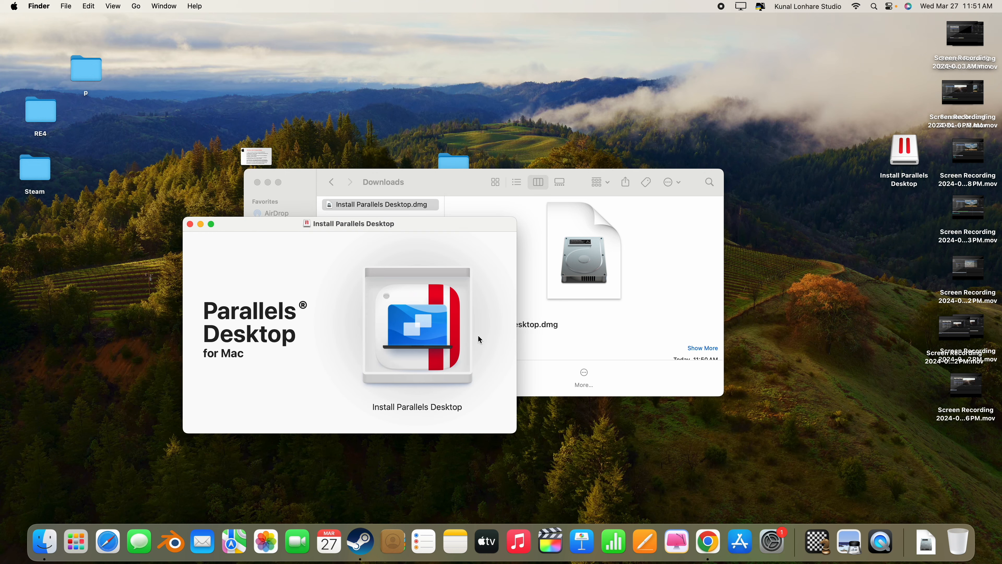
Launch the Install Parallels Desktop app from the mounted disk window.
{"action": "left_click", "coordinate": [273, 225]}
{"action": "left_click_drag", "start_coordinate": [273, 226], "coordinate": [182, 164]}
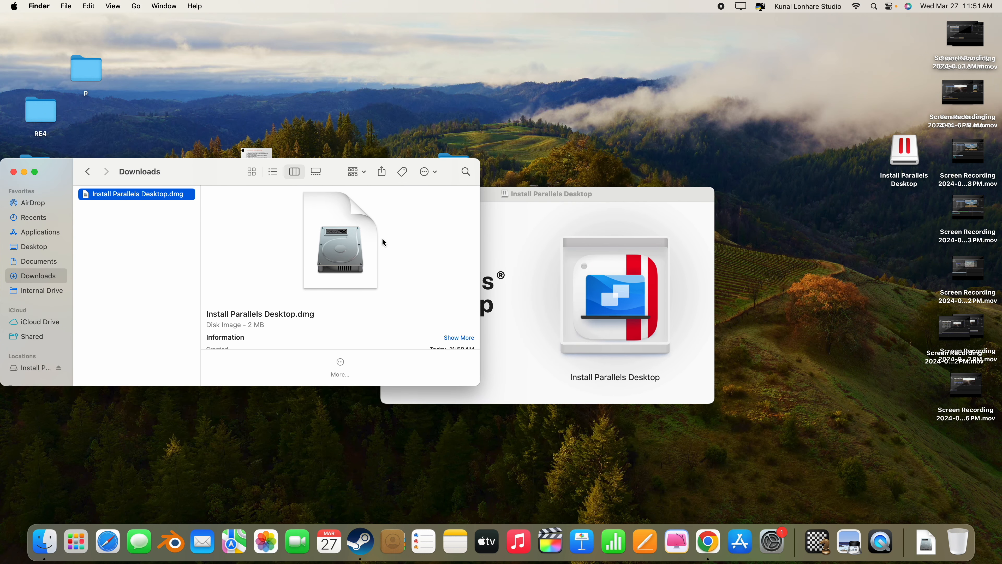
{"action": "left_click", "coordinate": [537, 295]}
{"action": "left_click", "coordinate": [589, 300]}
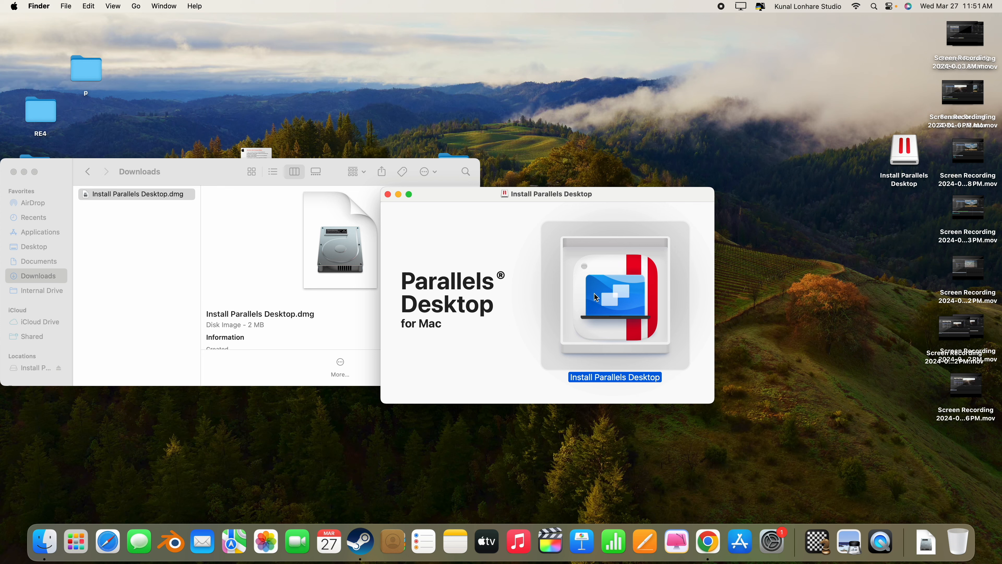
{"action": "double_click", "coordinate": [596, 297]}
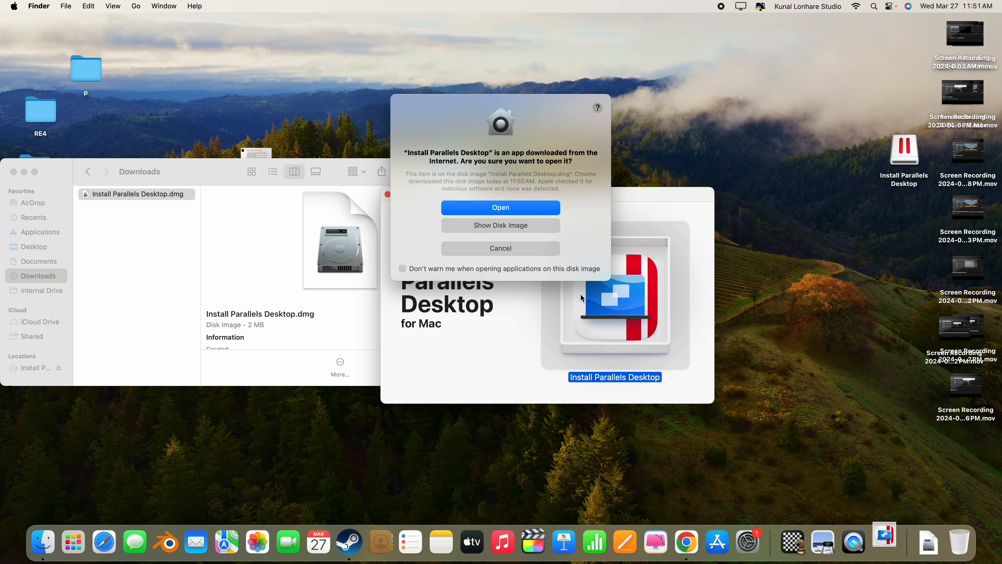
Confirm opening the installer, allow Downloads access, accept the licence, and join the Customer Experience Program.
{"action": "left_click", "coordinate": [503, 207]}
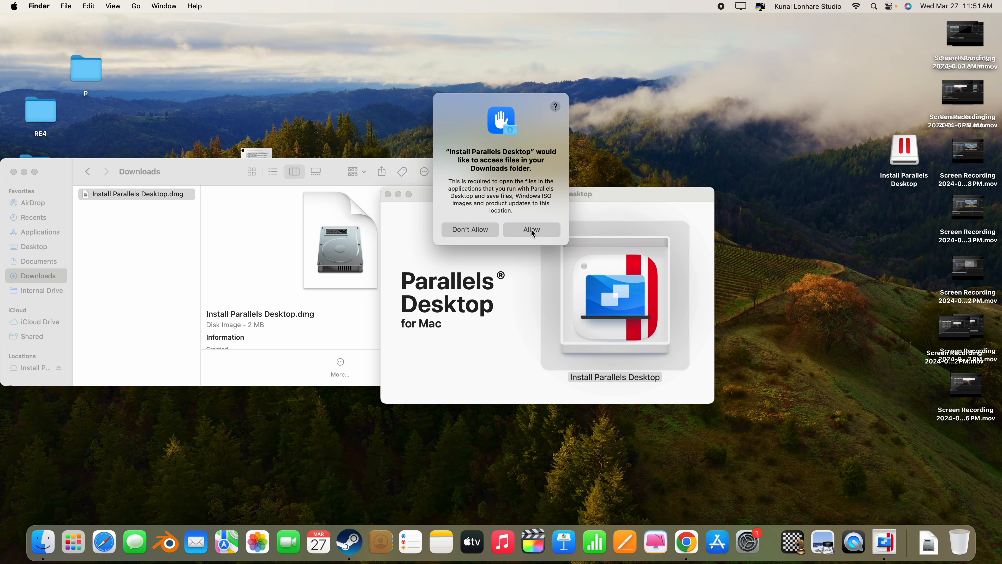
{"action": "left_click", "coordinate": [531, 230]}
{"action": "scroll", "coordinate": [543, 334], "scroll_direction": "down", "scroll_amount": 3}
{"action": "scroll", "coordinate": [542, 333], "scroll_direction": "down", "scroll_amount": 15}
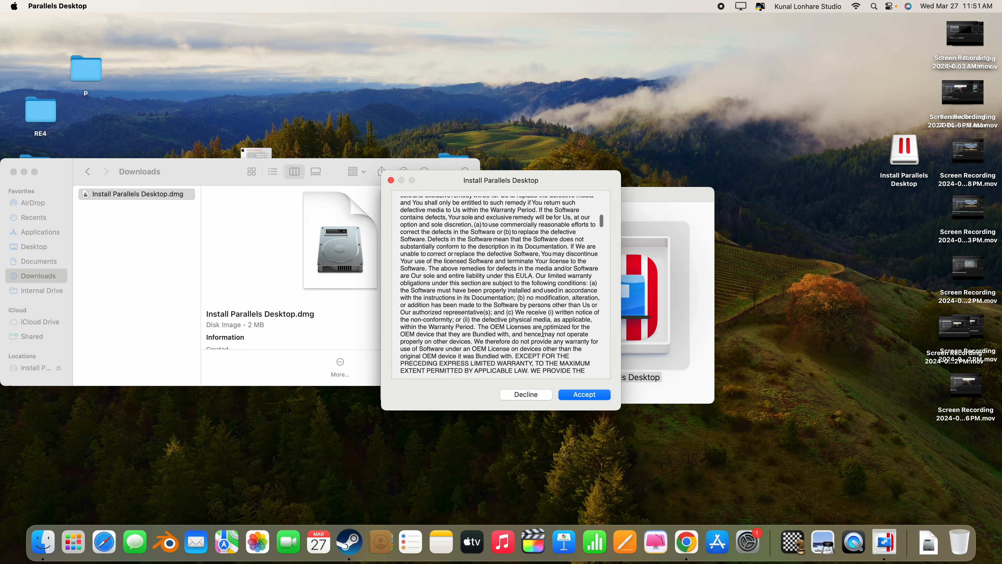
{"action": "left_click", "coordinate": [580, 395]}
{"action": "left_click", "coordinate": [581, 395]}
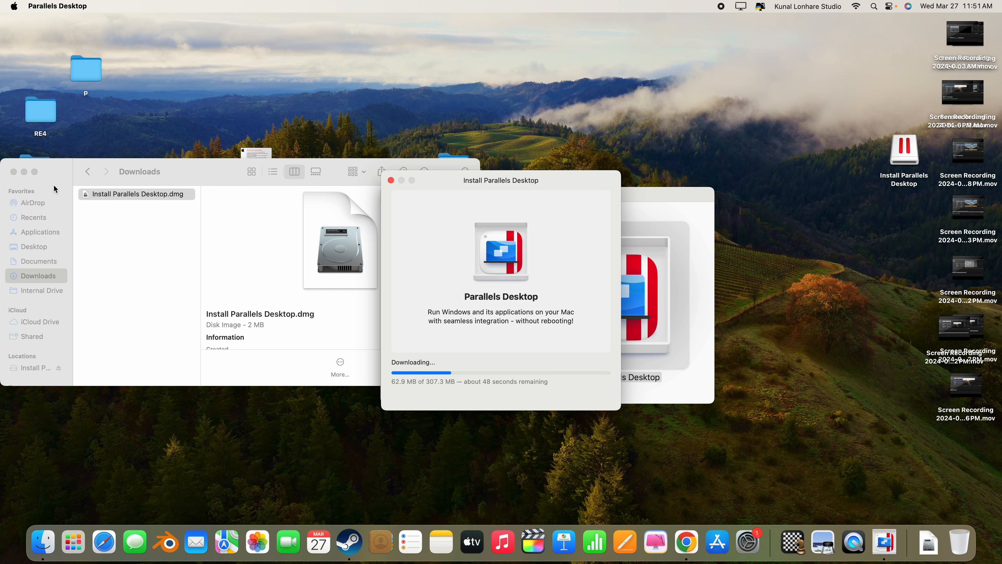
Move the Downloads window aside and return to the installer while the package downloads.
{"action": "left_click", "coordinate": [204, 171]}
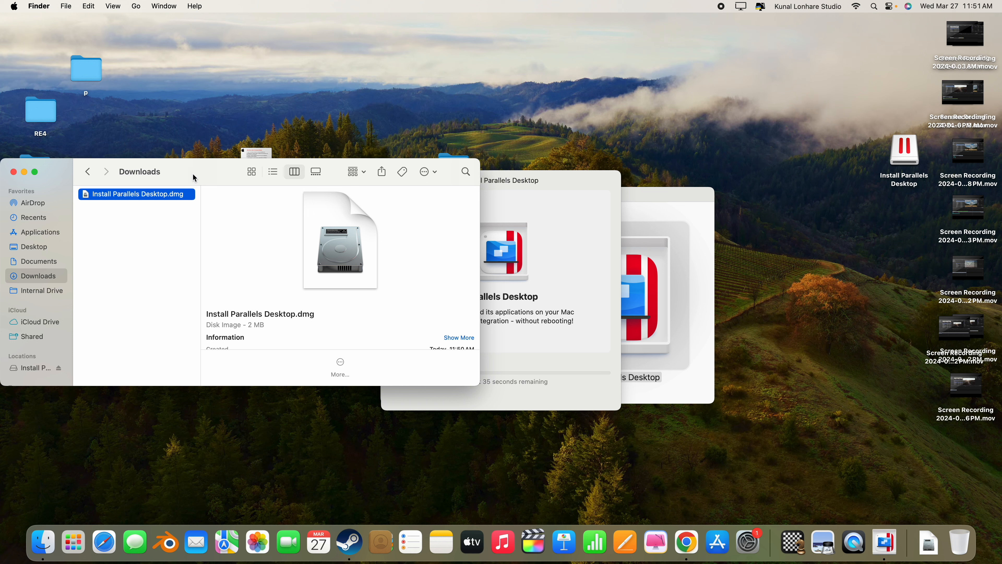
{"action": "left_click_drag", "start_coordinate": [193, 175], "coordinate": [61, 224]}
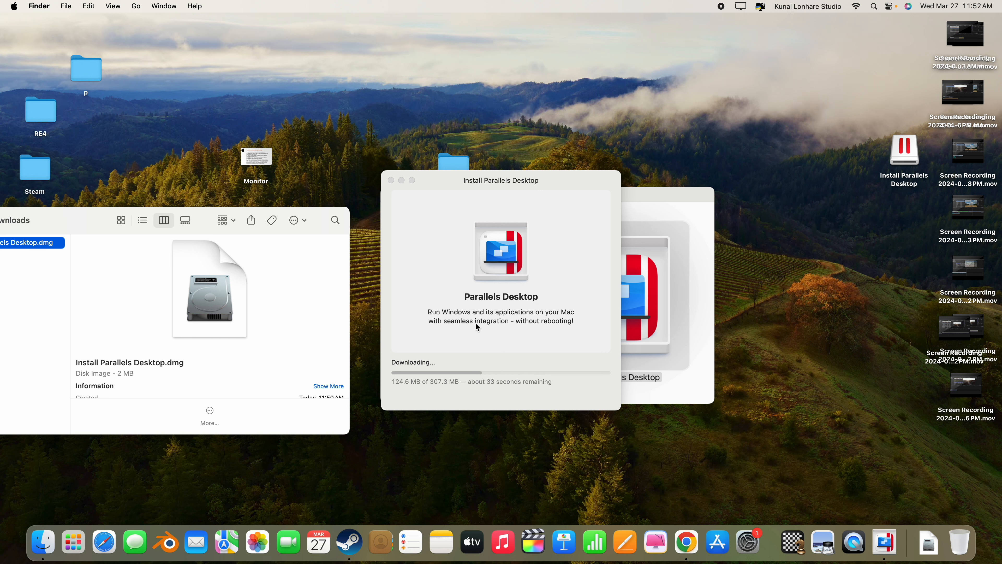
{"action": "left_click", "coordinate": [570, 186]}
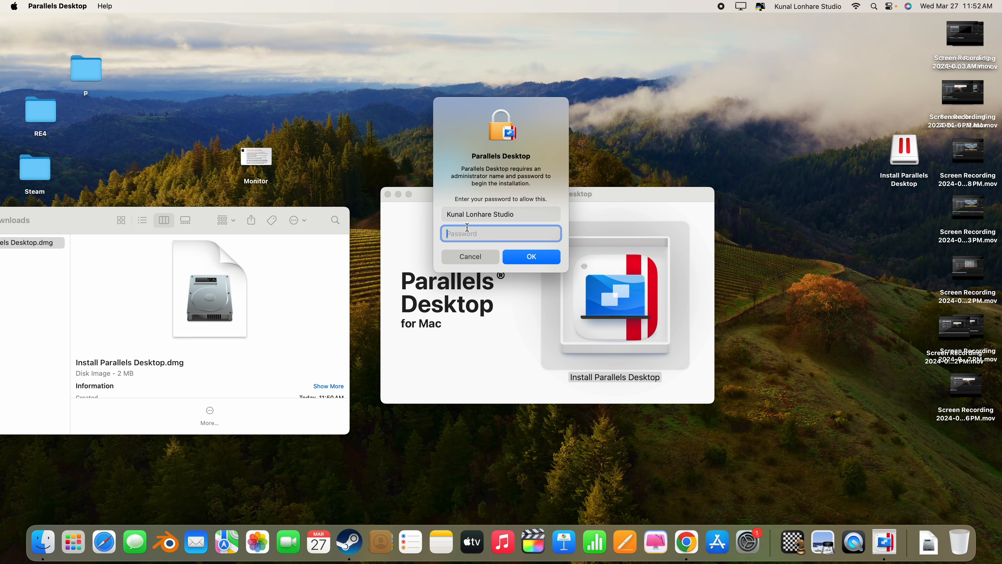
Enter the administrator password to start the Parallels Desktop installation.
{"action": "type", "text": "••••••"}
{"action": "key", "text": "Return"}
{"action": "type", "text": "•"}
{"action": "key", "text": "BackSpace"}
{"action": "type", "text": "•••••••••••••••"}
{"action": "key", "text": "Return"}
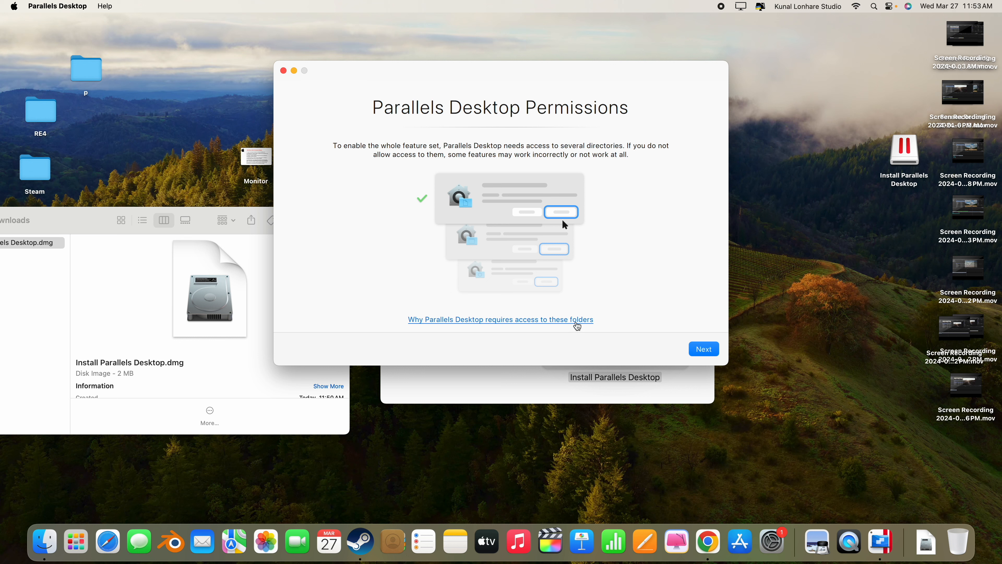
Allow access to the Desktop, Documents and Downloads folders and finish the Permissions step.
{"action": "left_click", "coordinate": [702, 348]}
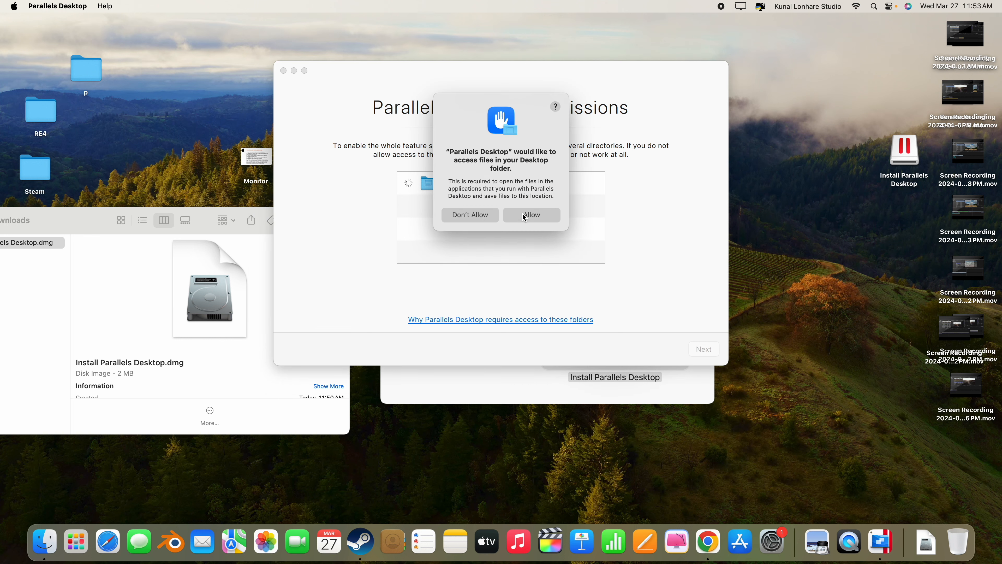
{"action": "left_click", "coordinate": [524, 215]}
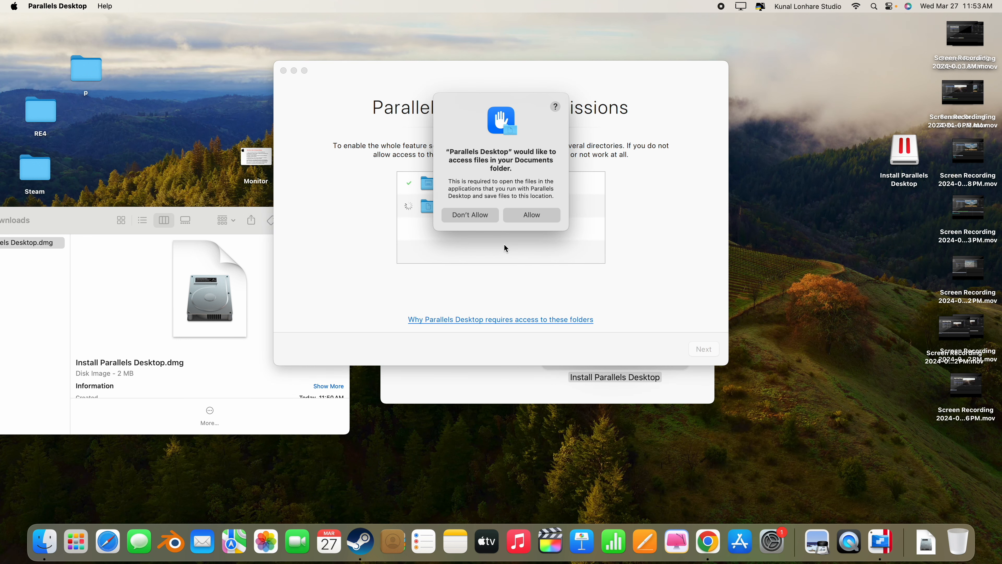
{"action": "left_click", "coordinate": [527, 215]}
{"action": "left_click", "coordinate": [528, 227]}
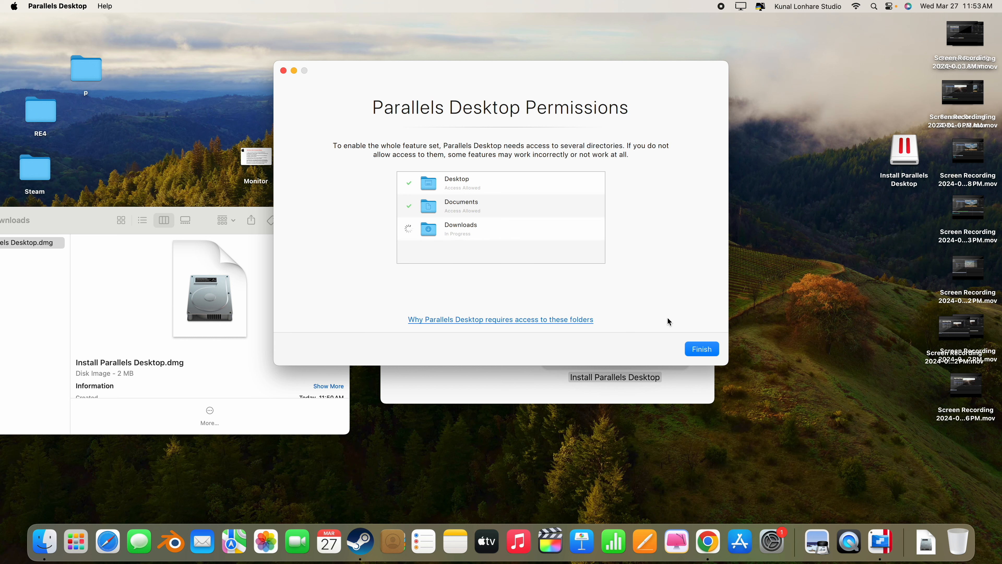
{"action": "left_click", "coordinate": [701, 348]}
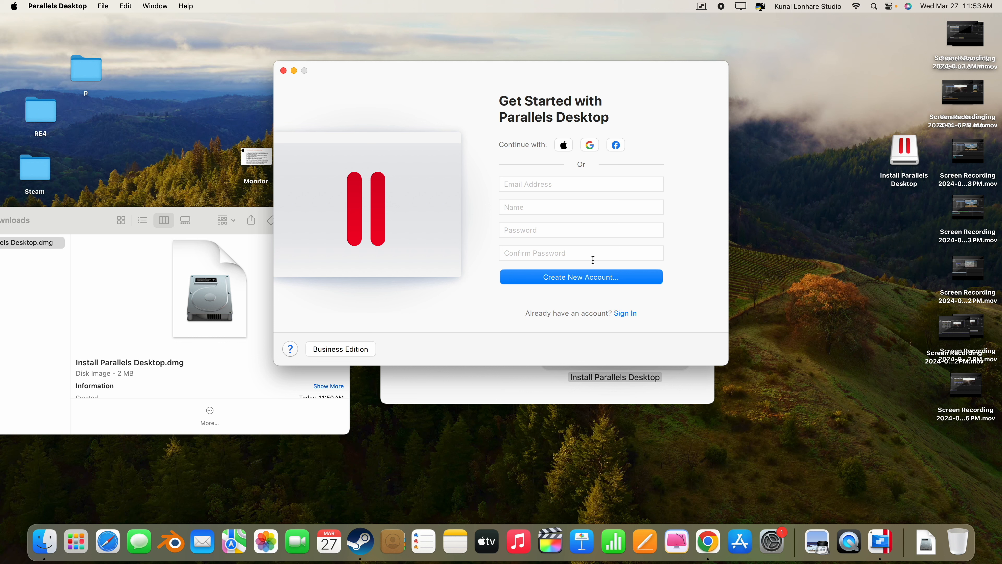
Sign in with Continue with Google, choose the account, and activate the Pro Edition licence.
{"action": "left_click", "coordinate": [627, 314]}
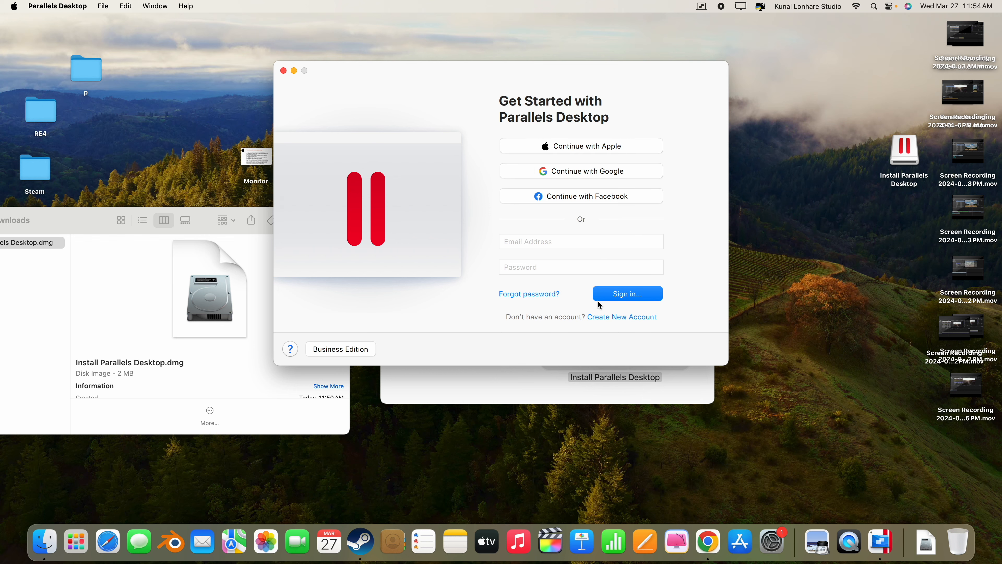
{"action": "left_click", "coordinate": [590, 171]}
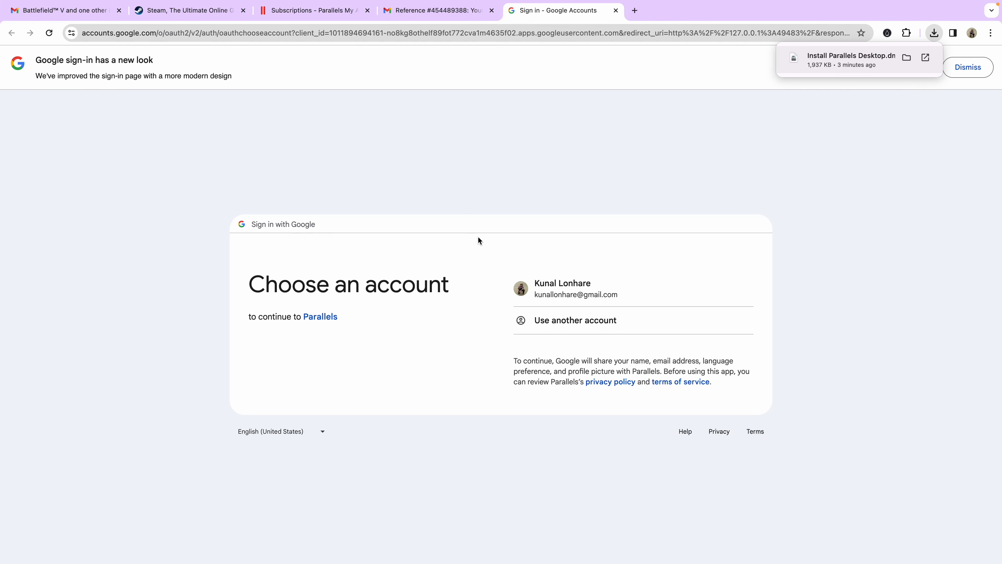
{"action": "left_click", "coordinate": [551, 283]}
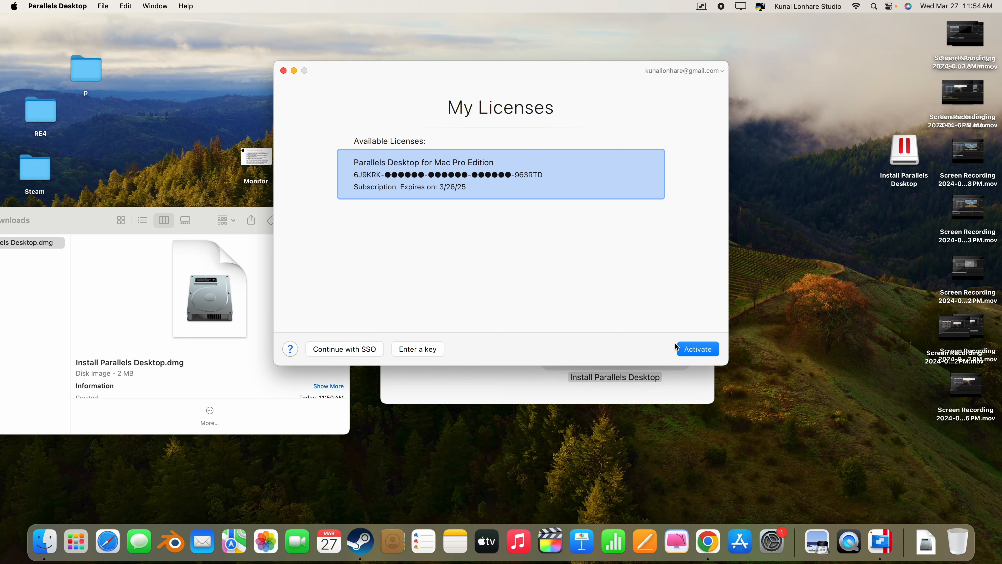
{"action": "left_click", "coordinate": [691, 349]}
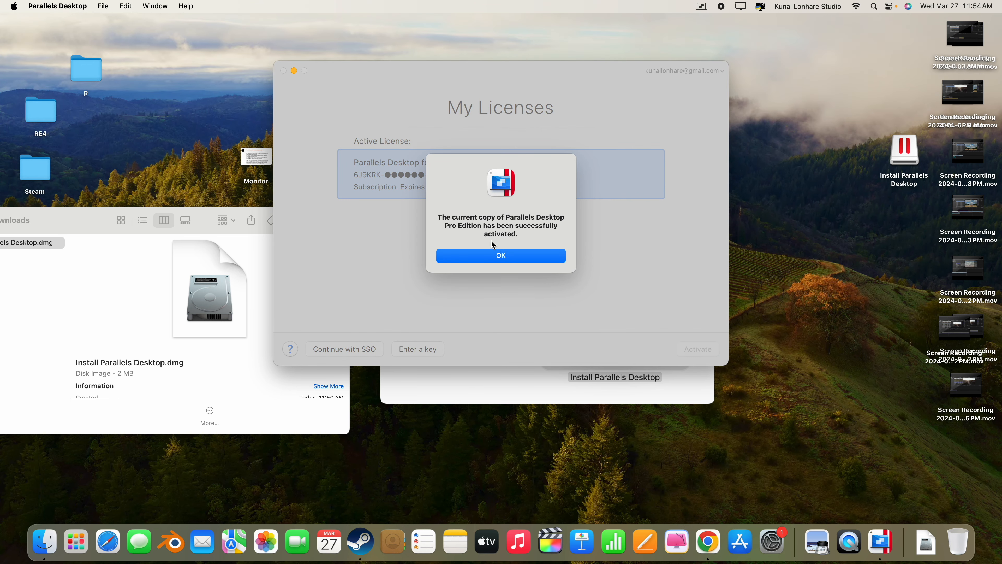
{"action": "left_click", "coordinate": [509, 257]}
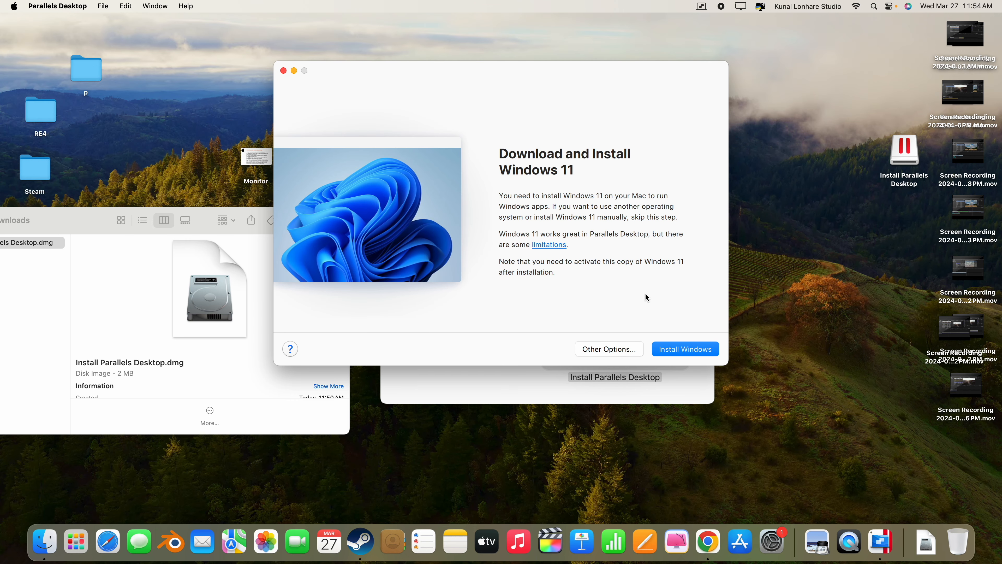
Start installing Windows 11 and allow the virtual machine camera and microphone access.
{"action": "left_click", "coordinate": [680, 350]}
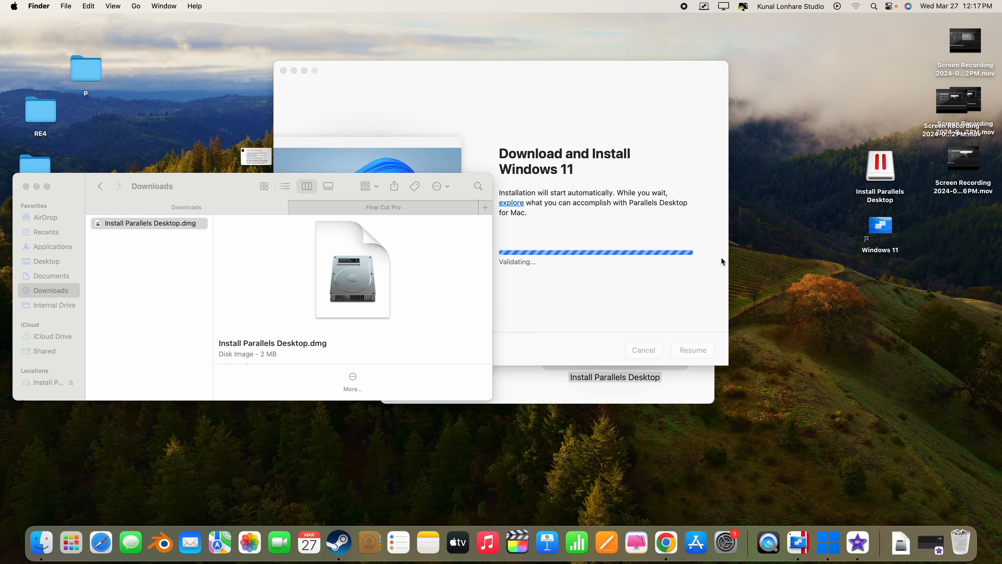
{"action": "left_click", "coordinate": [588, 71]}
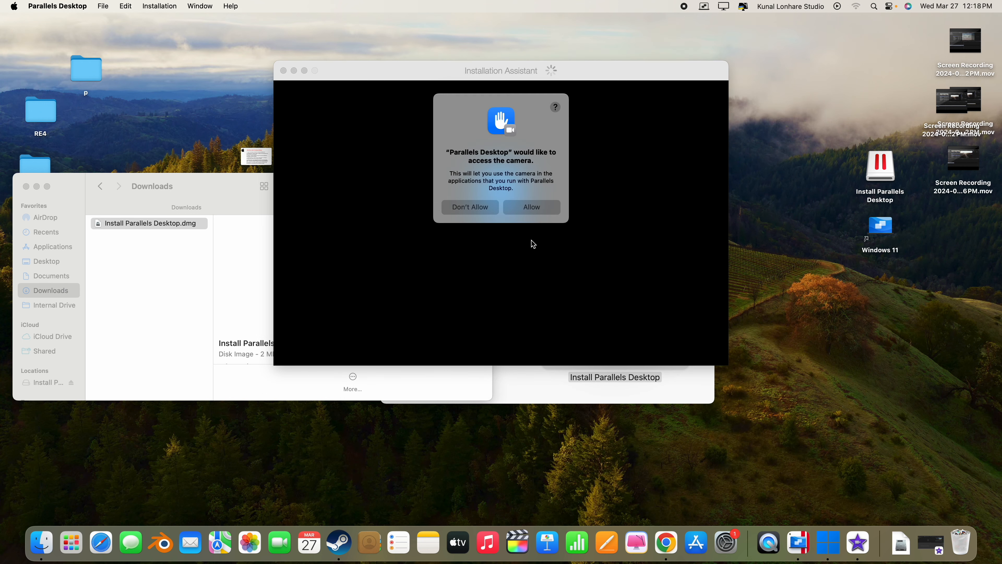
{"action": "left_click", "coordinate": [530, 210]}
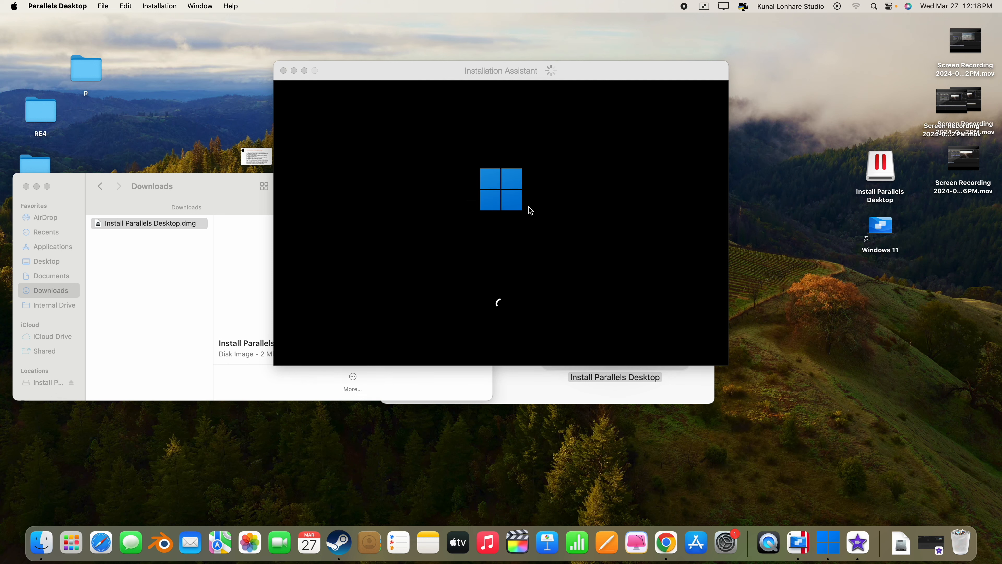
{"action": "left_click", "coordinate": [520, 210]}
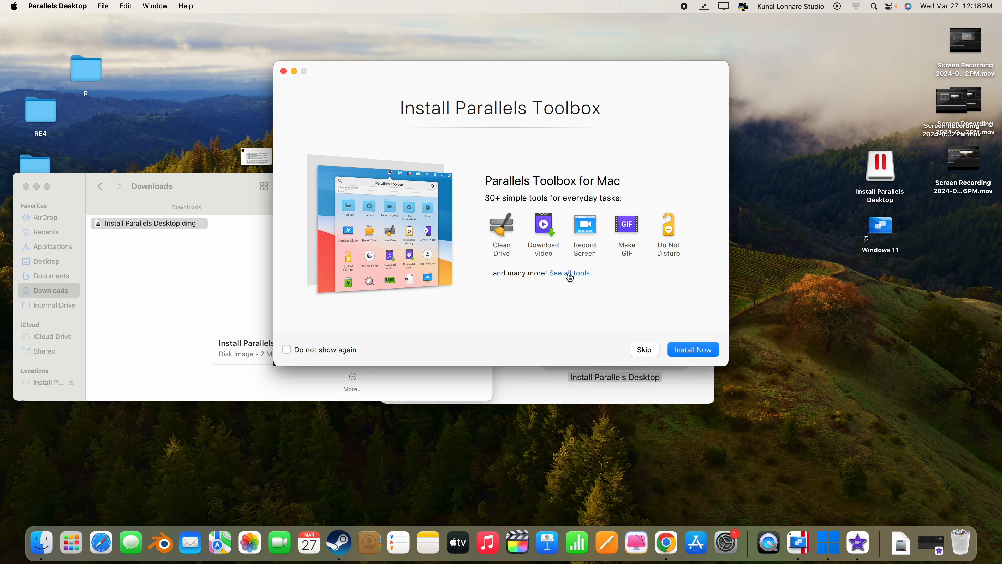
Install Parallels Toolbox, step through its Next, Next, Got It! tour, and close its windows.
{"action": "left_click", "coordinate": [685, 351]}
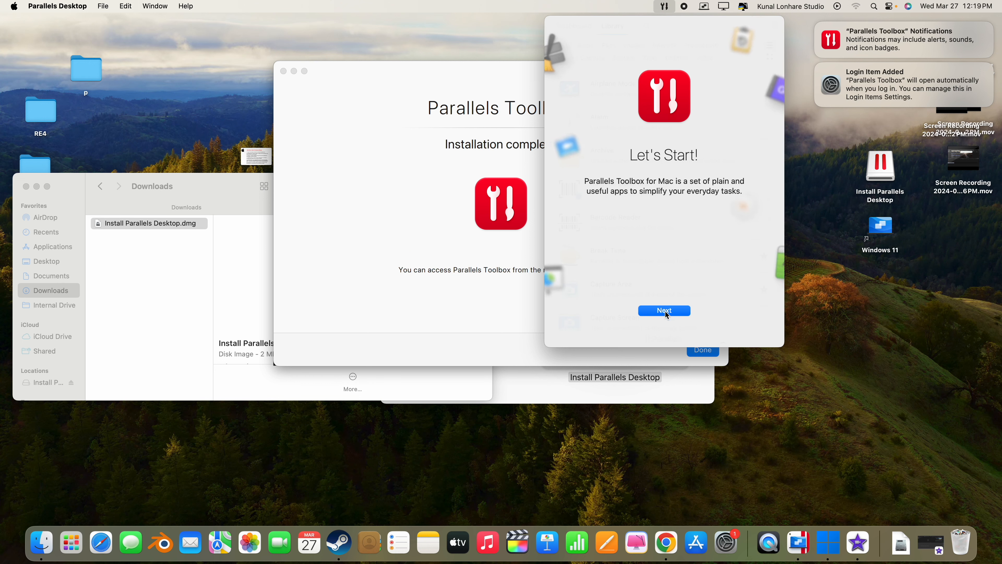
{"action": "left_click", "coordinate": [665, 310]}
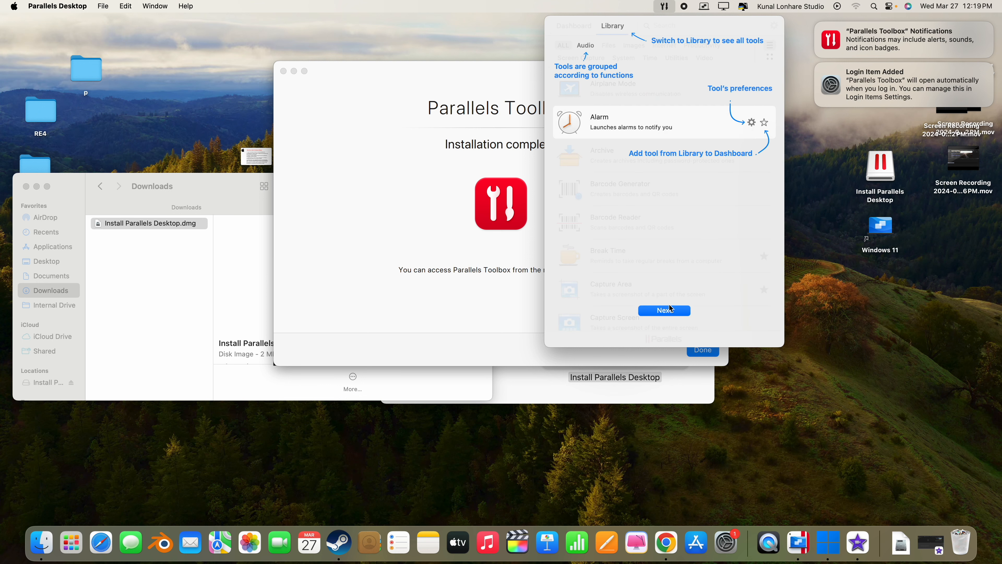
{"action": "left_click", "coordinate": [664, 310]}
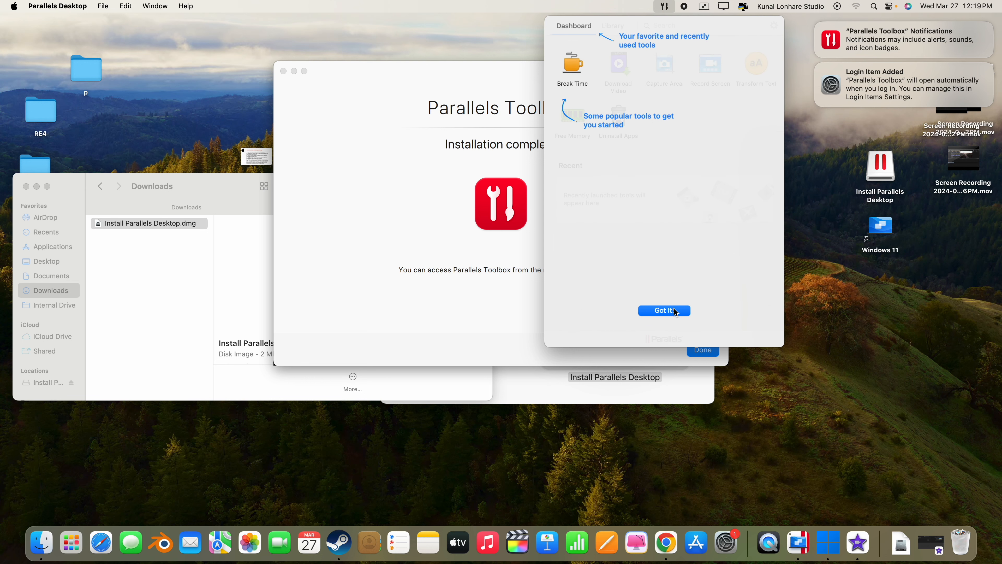
{"action": "left_click", "coordinate": [675, 311]}
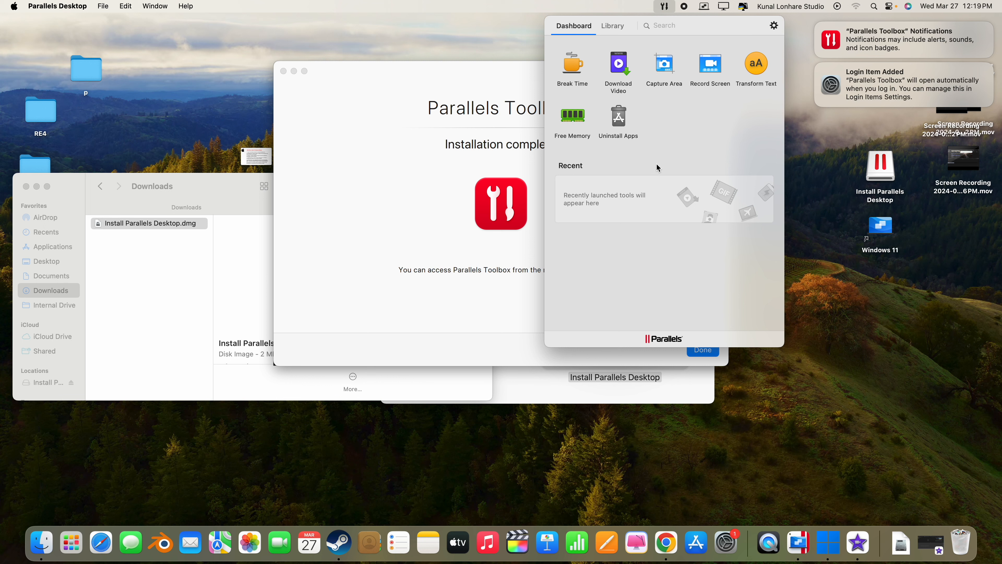
{"action": "left_click", "coordinate": [402, 88]}
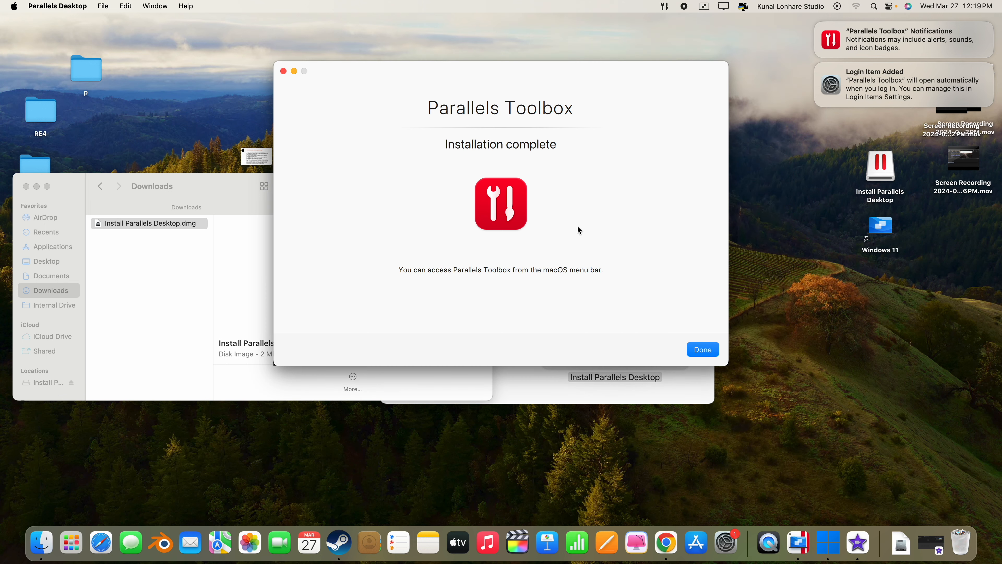
{"action": "left_click", "coordinate": [703, 349]}
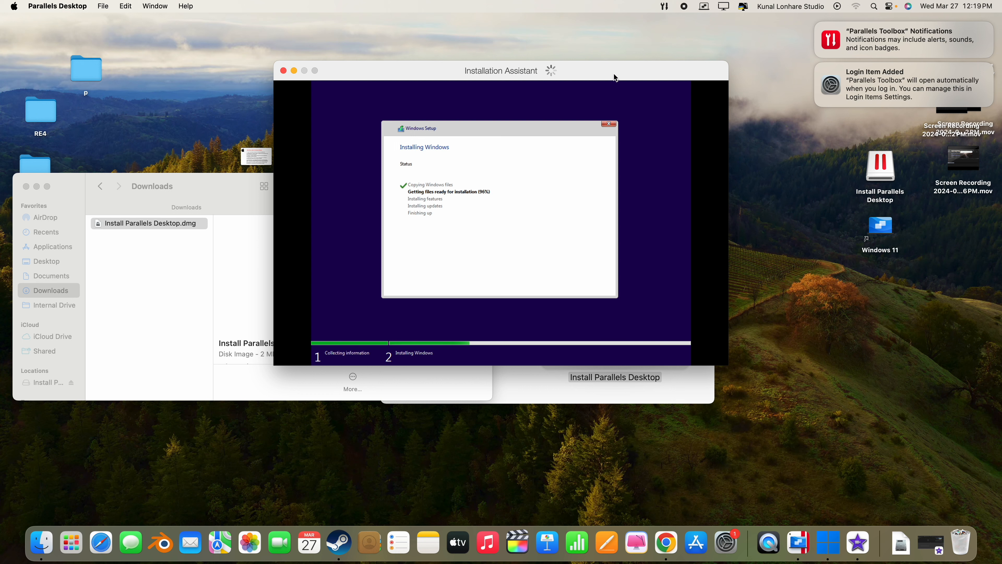
Move the Installation Assistant aside and dismiss the Toolbox notifications and login item alerts.
{"action": "left_click_drag", "start_coordinate": [602, 74], "coordinate": [629, 124]}
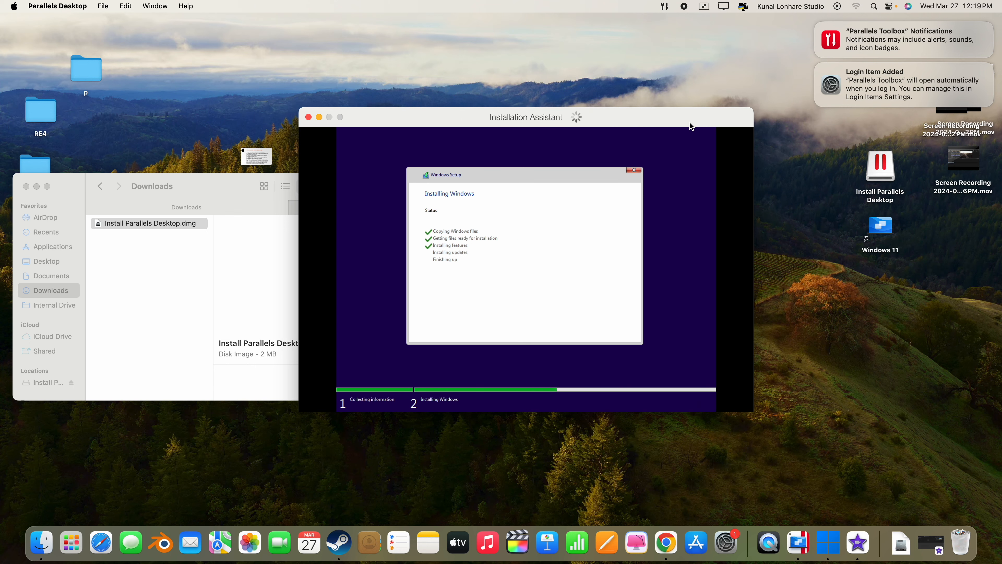
{"action": "left_click", "coordinate": [967, 48]}
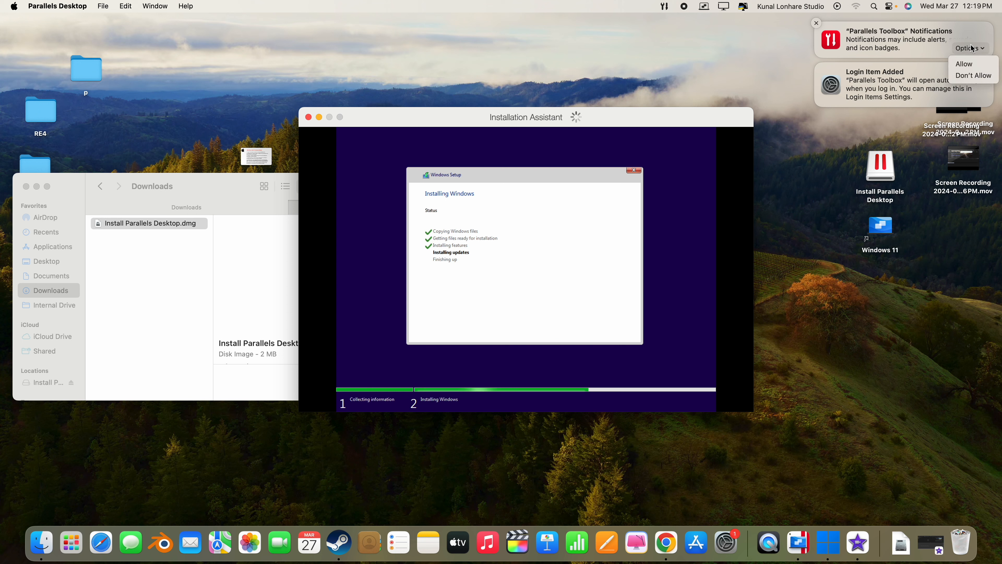
{"action": "left_click", "coordinate": [965, 76]}
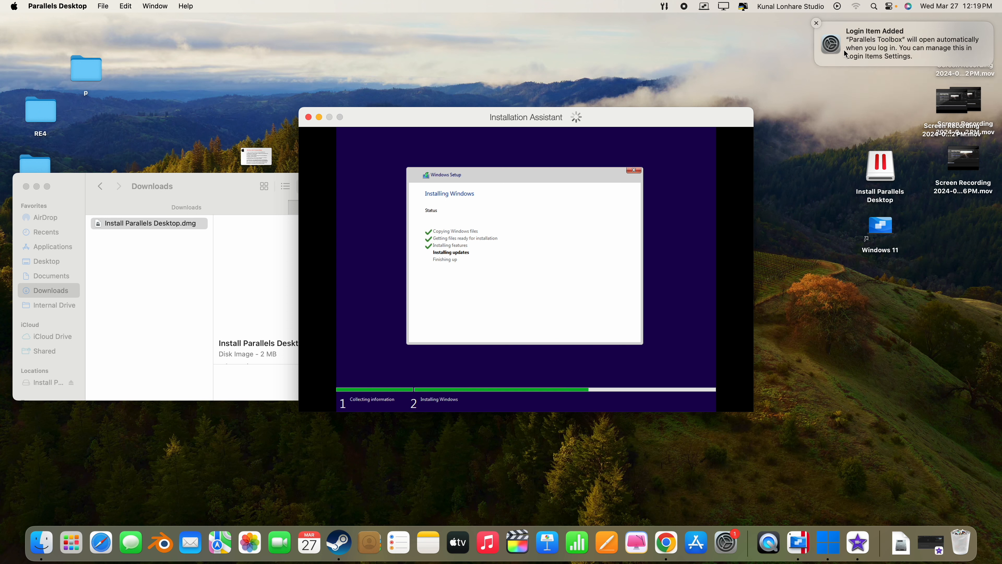
{"action": "left_click", "coordinate": [817, 23]}
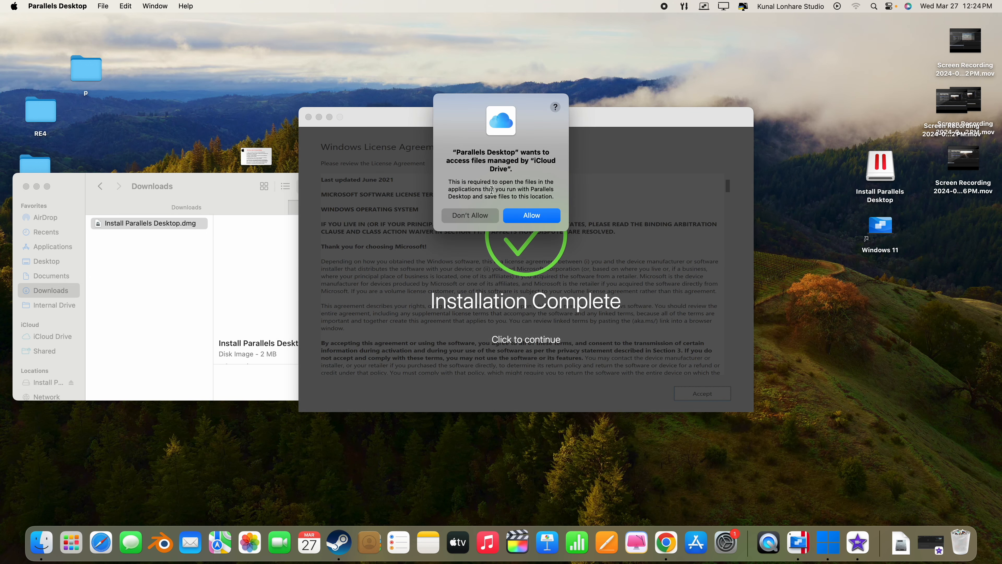
Grant iCloud Drive access, dismiss the Installation Complete notice, and accept the Windows license agreement.
{"action": "left_click", "coordinate": [532, 217]}
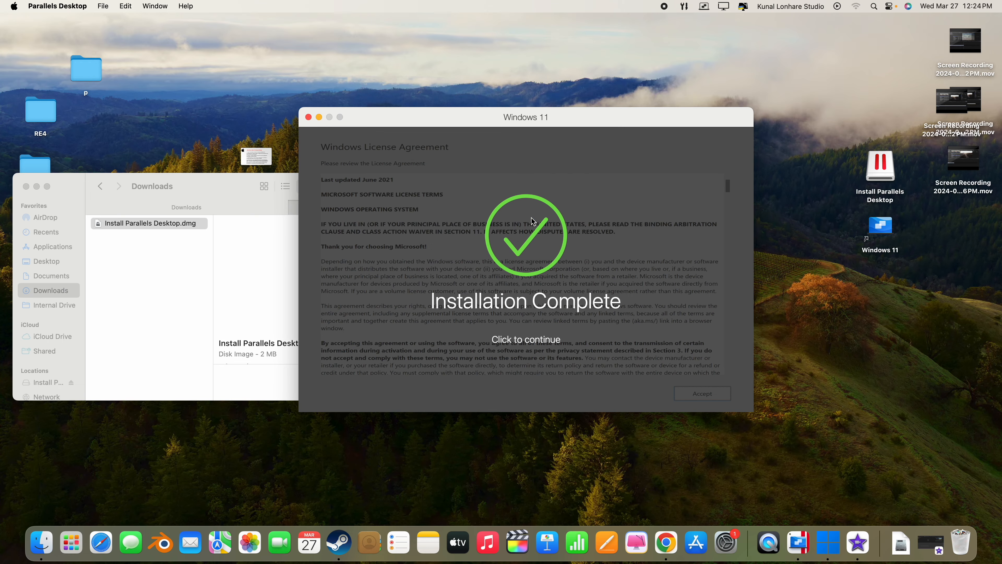
{"action": "left_click", "coordinate": [530, 327]}
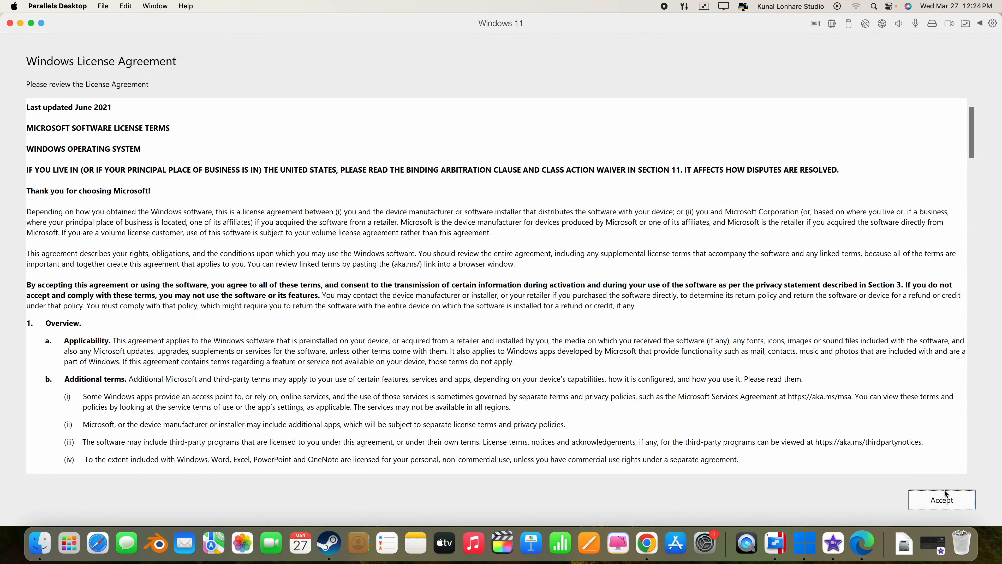
{"action": "left_click", "coordinate": [946, 493]}
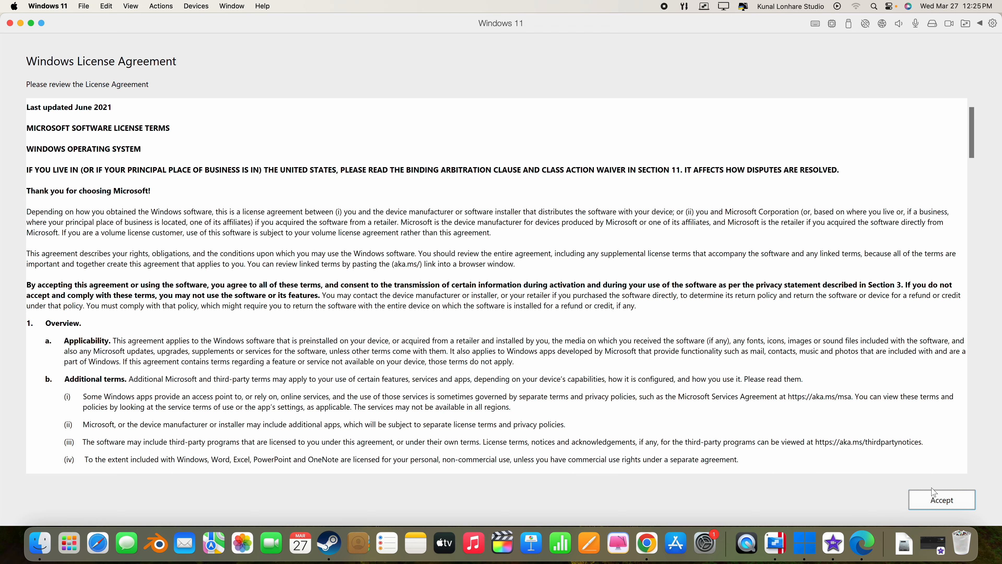
{"action": "left_click", "coordinate": [930, 500]}
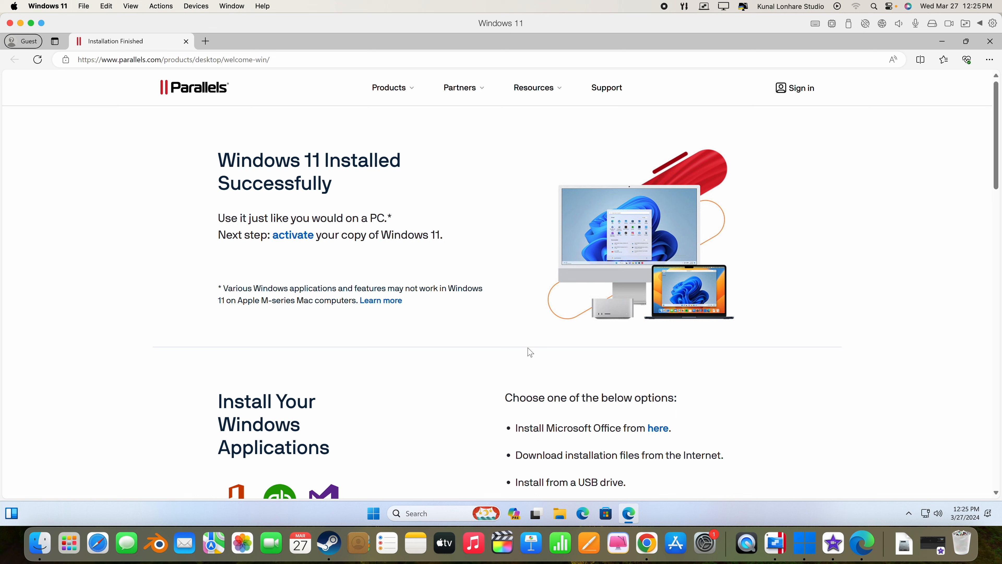
Scroll the Parallels welcome page, close the Installation Finished tab, and close Edge.
{"action": "scroll", "coordinate": [520, 376], "scroll_direction": "down", "scroll_amount": 1}
{"action": "scroll", "coordinate": [519, 371], "scroll_direction": "down", "scroll_amount": 1}
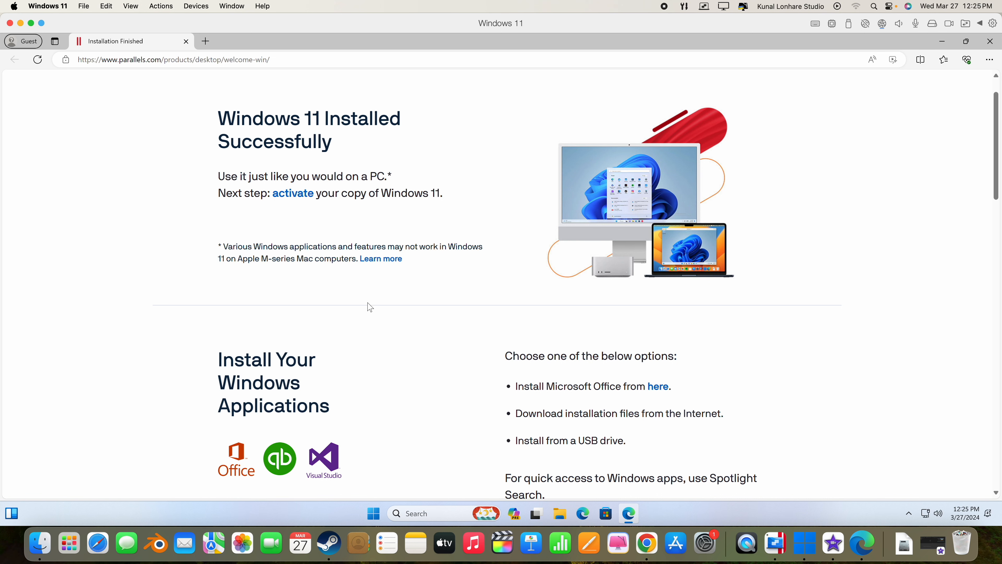
{"action": "scroll", "coordinate": [367, 305], "scroll_direction": "down", "scroll_amount": 5}
{"action": "scroll", "coordinate": [369, 306], "scroll_direction": "down", "scroll_amount": 15}
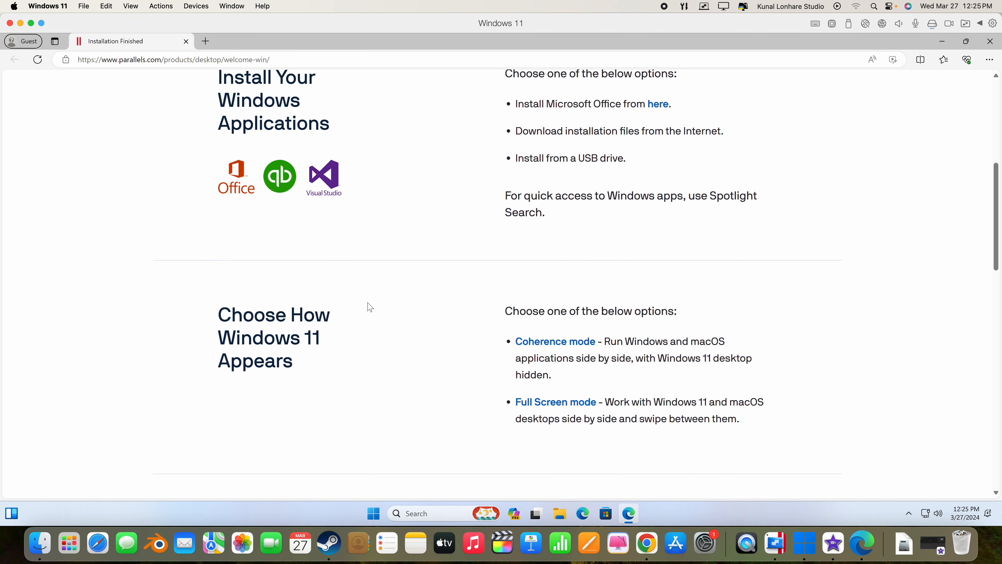
{"action": "scroll", "coordinate": [367, 303], "scroll_direction": "down", "scroll_amount": 14}
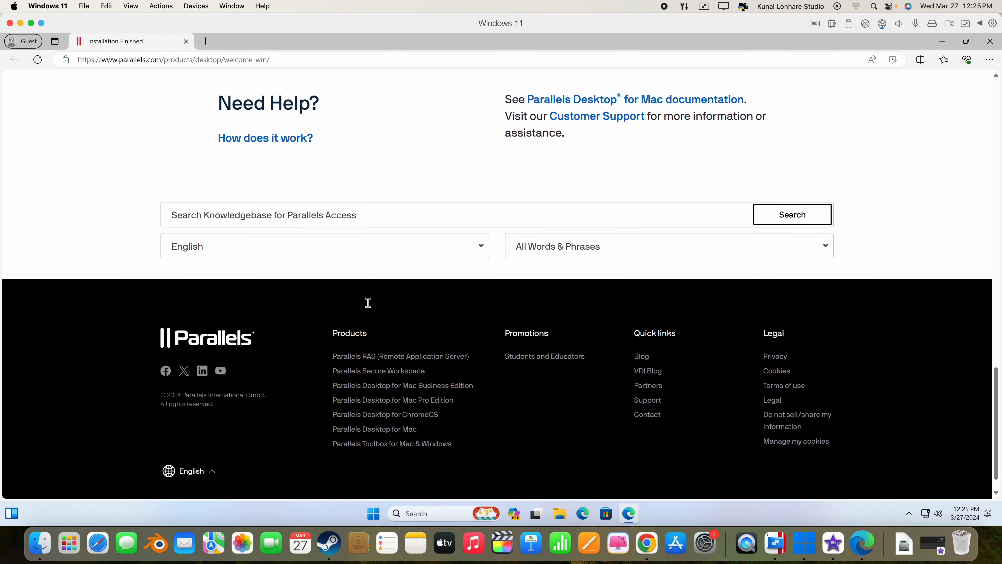
{"action": "scroll", "coordinate": [368, 302], "scroll_direction": "up", "scroll_amount": 18}
{"action": "scroll", "coordinate": [368, 305], "scroll_direction": "up", "scroll_amount": 15}
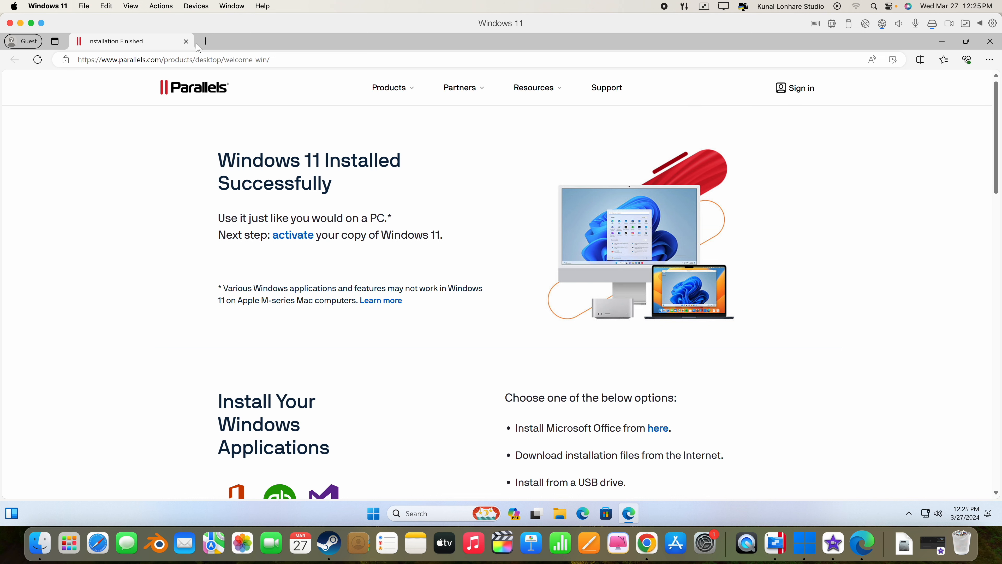
{"action": "left_click", "coordinate": [203, 41]}
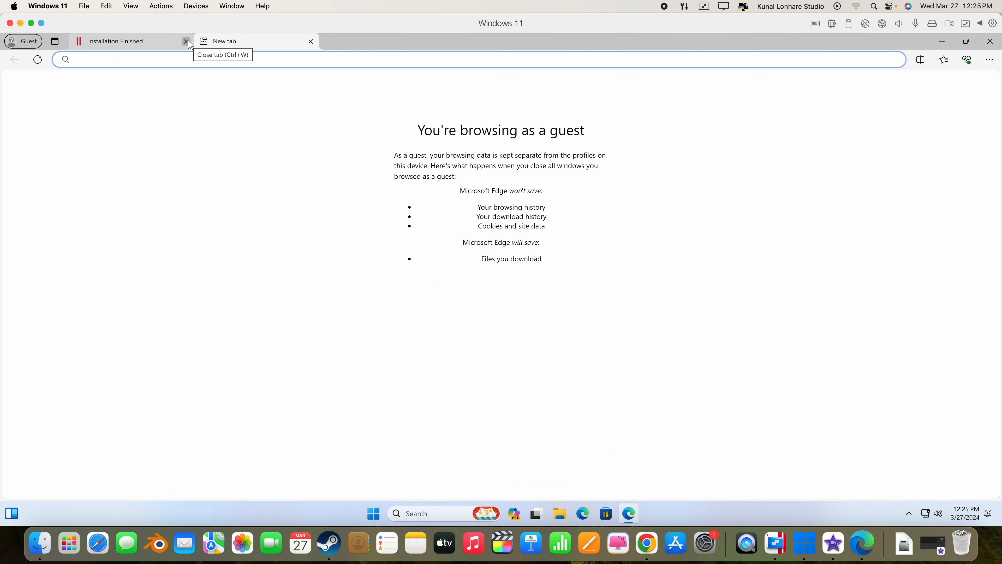
{"action": "left_click", "coordinate": [186, 42]}
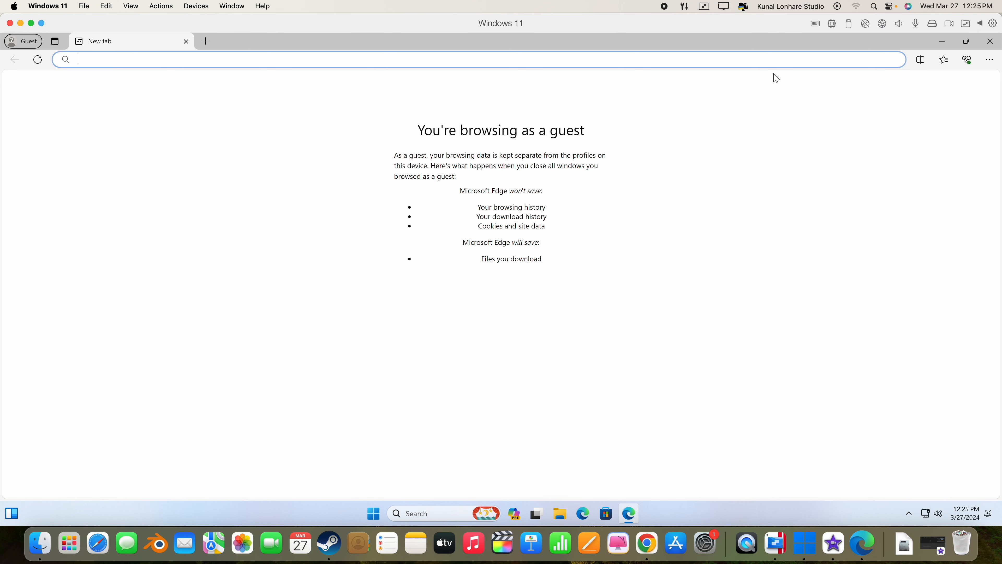
{"action": "left_click", "coordinate": [990, 41]}
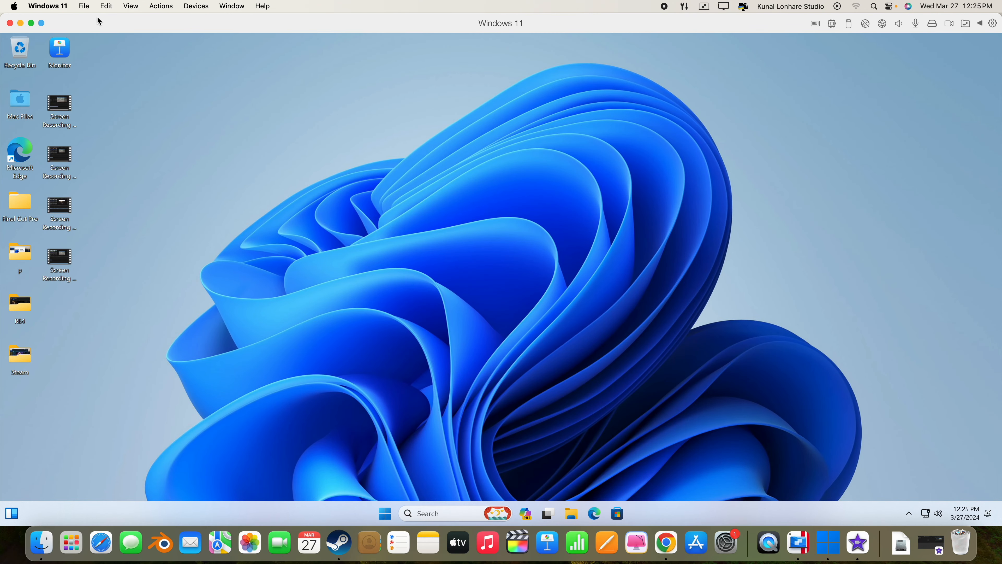
Drag the Windows 11 window right to uncover Downloads and select Install Parallels Desktop.dmg.
{"action": "left_click_drag", "start_coordinate": [99, 23], "coordinate": [222, 22]}
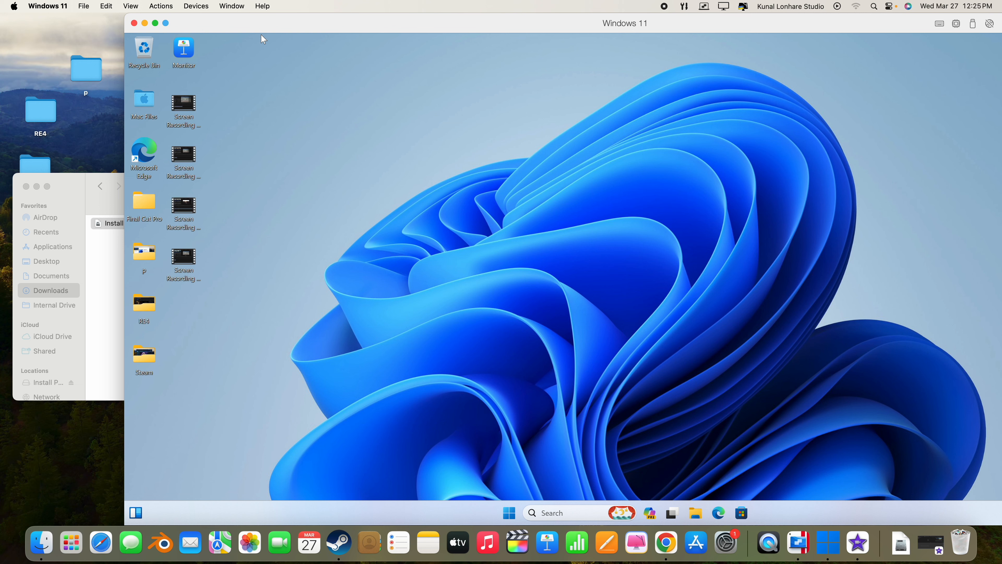
{"action": "left_click_drag", "start_coordinate": [290, 26], "coordinate": [266, 28]}
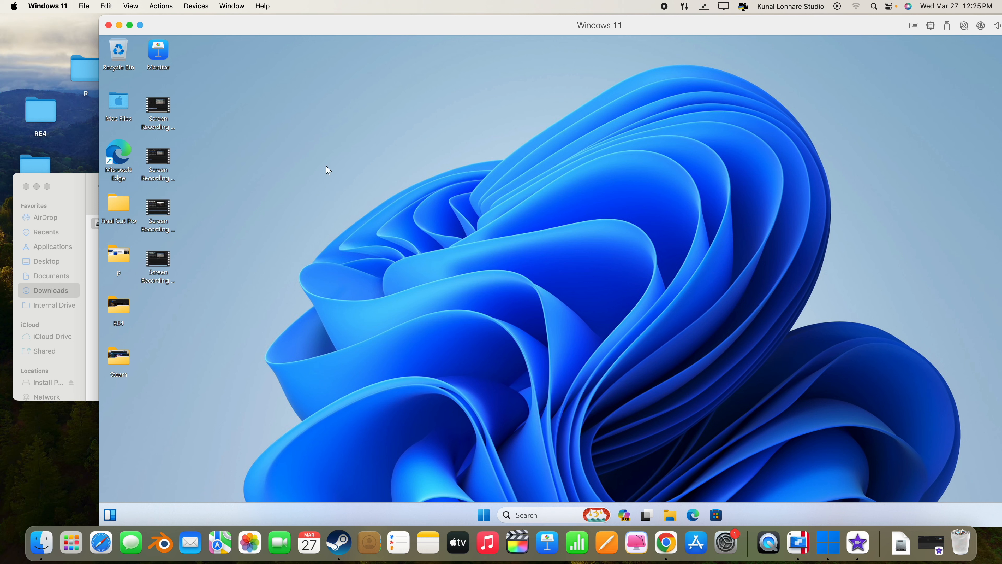
{"action": "left_click", "coordinate": [72, 186]}
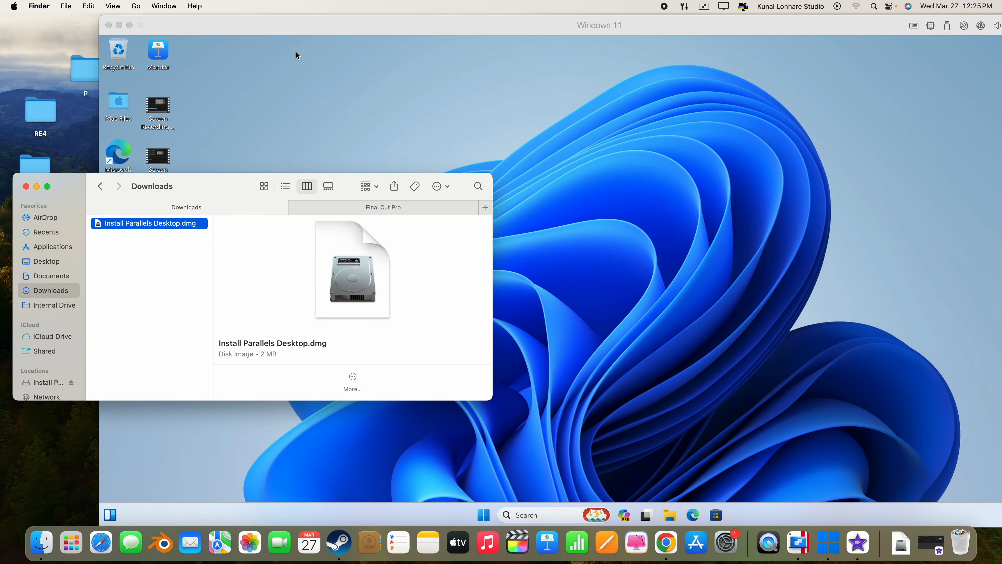
{"action": "left_click", "coordinate": [310, 21]}
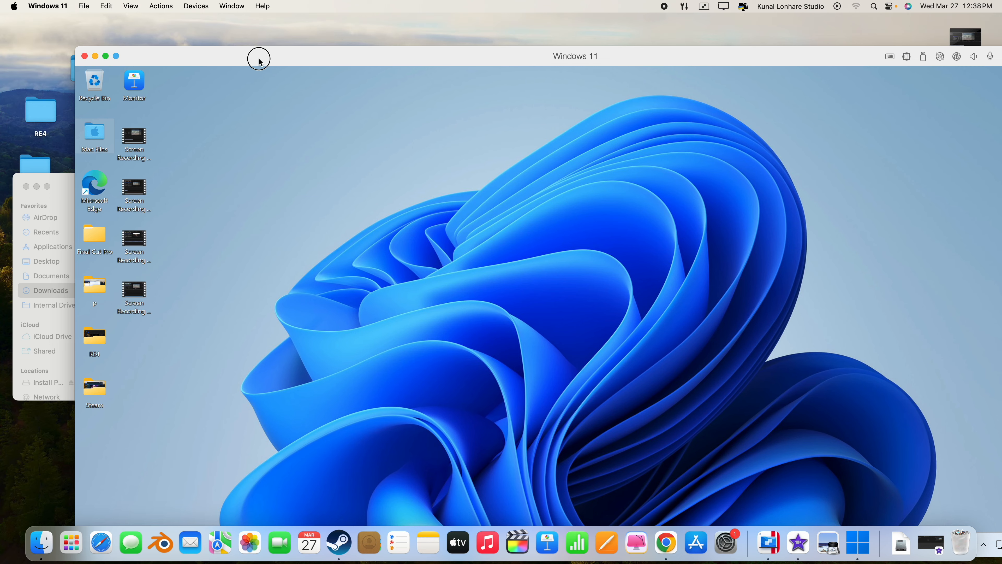
{"action": "left_click_drag", "start_coordinate": [258, 60], "coordinate": [476, 51]}
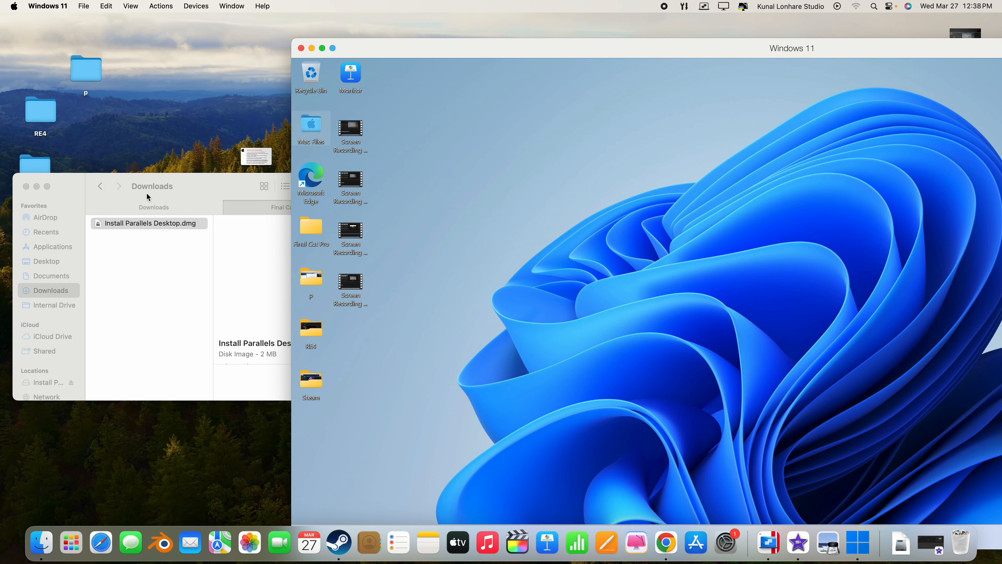
{"action": "left_click", "coordinate": [138, 225]}
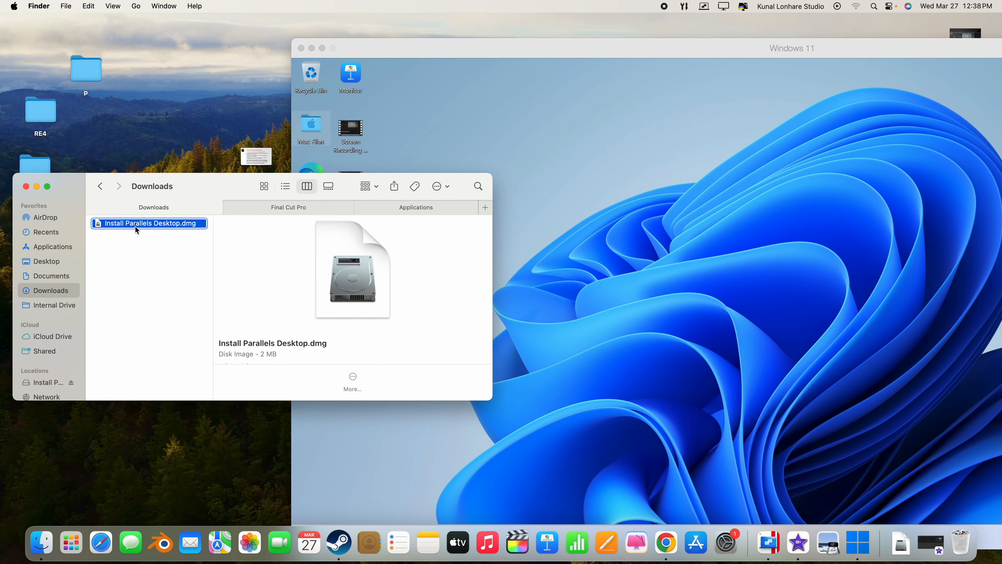
Move Install Parallels Desktop.dmg to the Trash and eject the mounted installer disk.
{"action": "right_click", "coordinate": [133, 225]}
{"action": "left_click", "coordinate": [156, 260]}
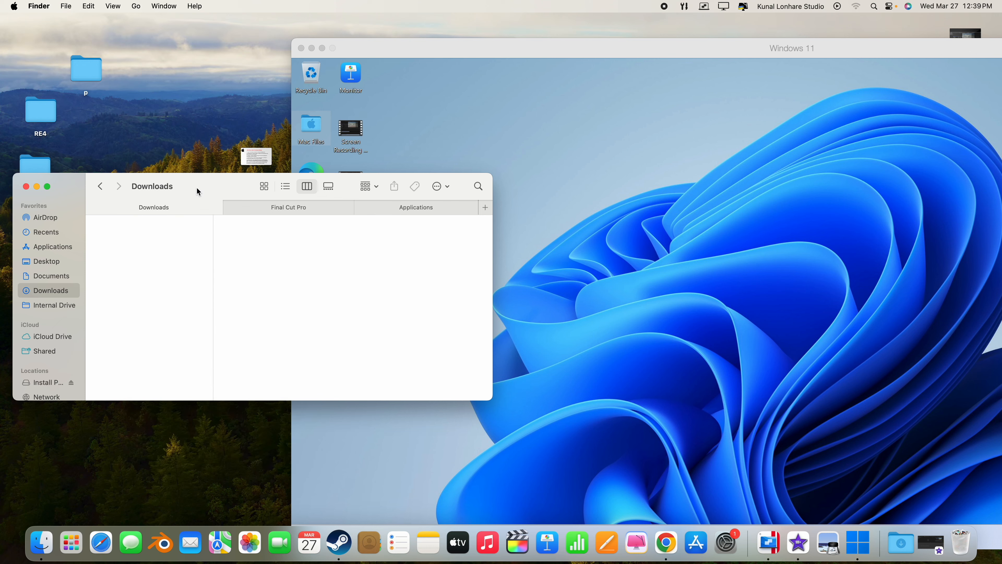
{"action": "left_click_drag", "start_coordinate": [552, 43], "coordinate": [261, 292]}
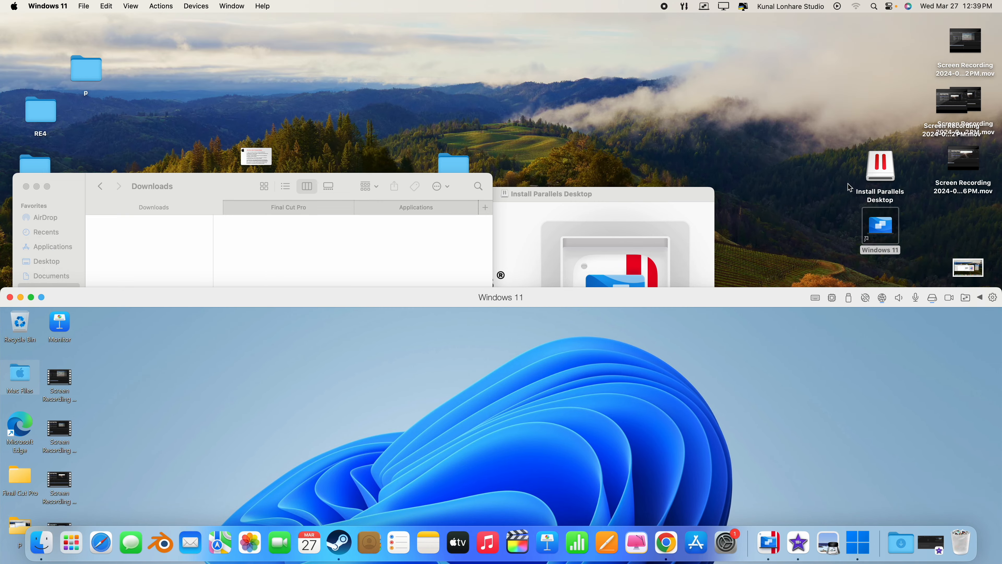
{"action": "left_click", "coordinate": [874, 175]}
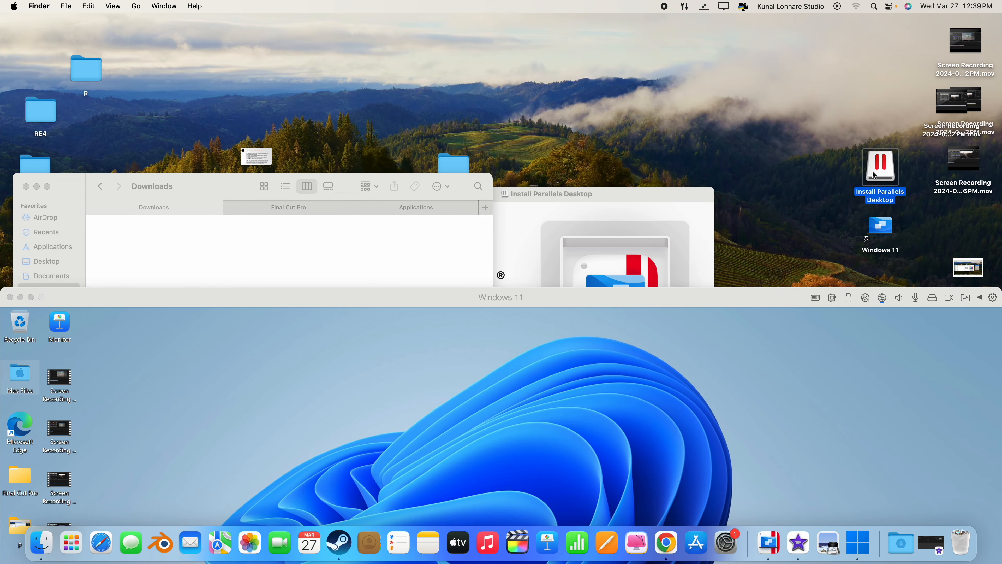
{"action": "right_click", "coordinate": [875, 175]}
{"action": "left_click", "coordinate": [839, 195]}
Move the Windows 11 alias from the desktop into Applications, then close the Finder window.
{"action": "left_click_drag", "start_coordinate": [189, 190], "coordinate": [272, 128]}
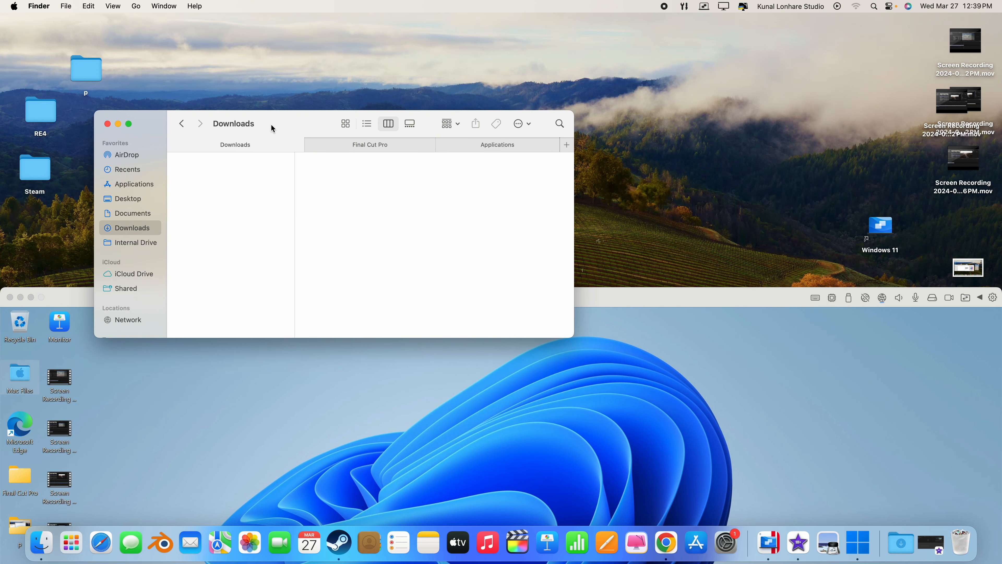
{"action": "left_click", "coordinate": [135, 185]}
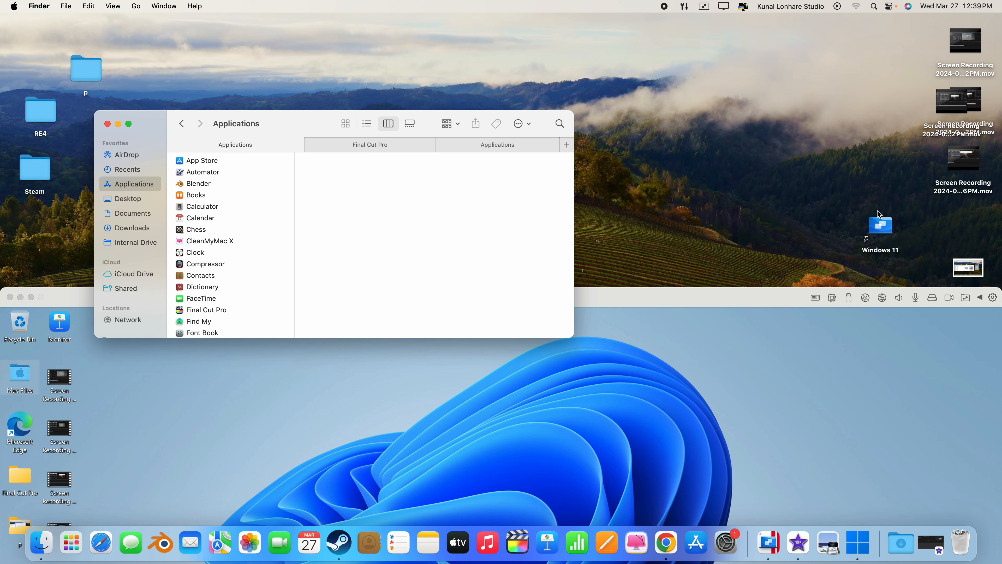
{"action": "left_click_drag", "start_coordinate": [881, 225], "coordinate": [240, 230]}
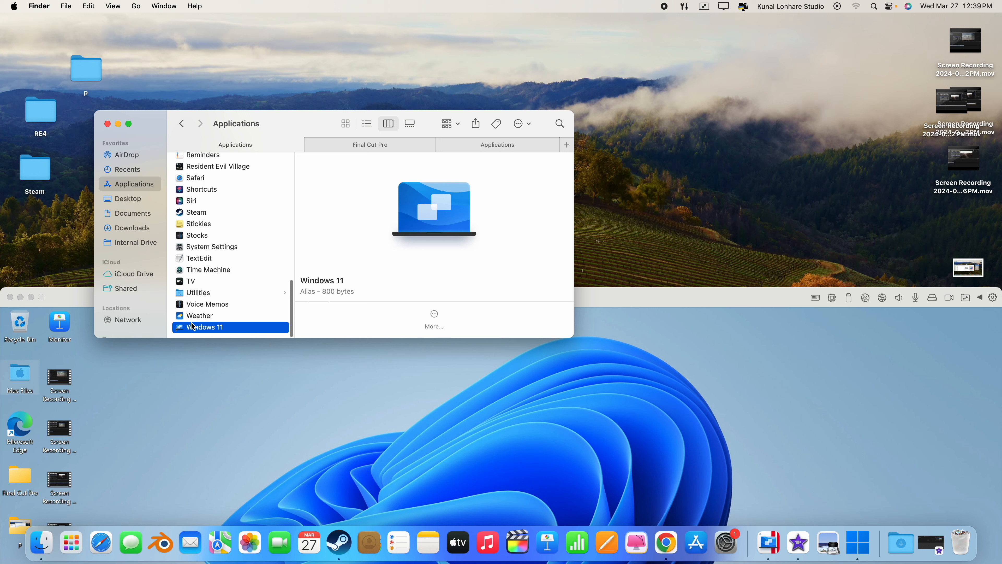
{"action": "left_click_drag", "start_coordinate": [193, 326], "coordinate": [261, 324]}
{"action": "left_click", "coordinate": [107, 124]}
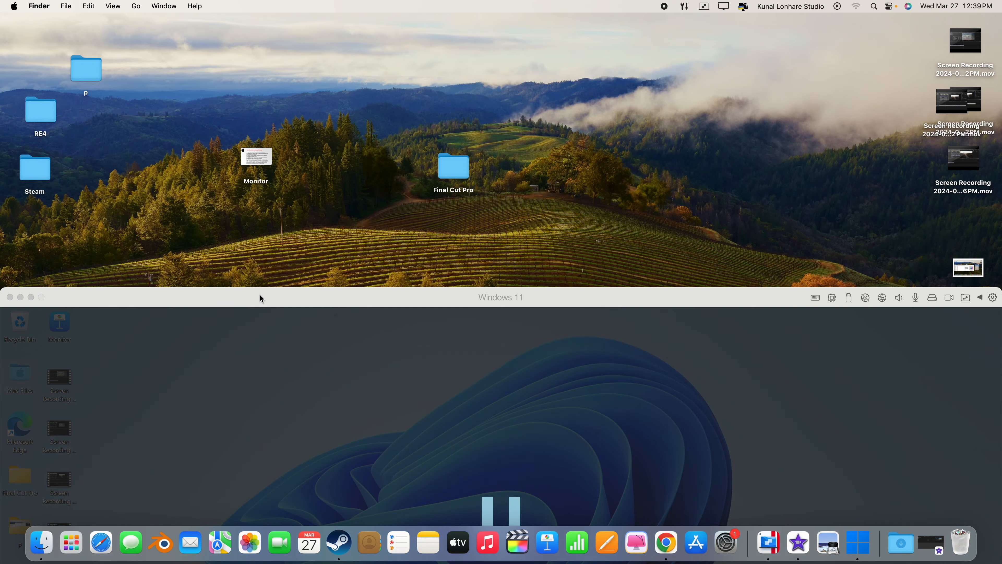
Bring the Parallels accessibility access request forward and open its Accessibility privacy settings.
{"action": "left_click_drag", "start_coordinate": [259, 292], "coordinate": [40, 14]}
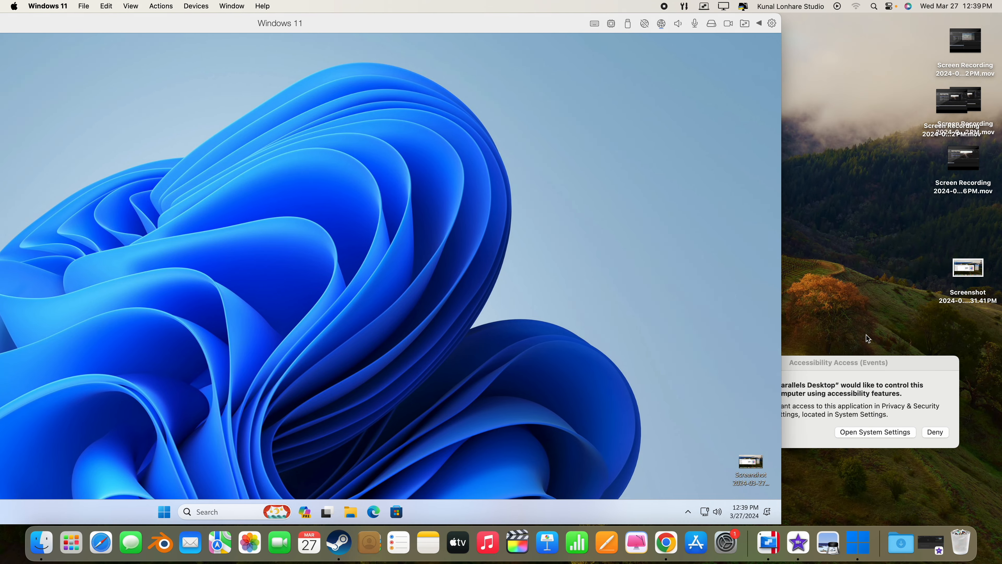
{"action": "left_click", "coordinate": [907, 358]}
{"action": "left_click_drag", "start_coordinate": [907, 359], "coordinate": [747, 221]}
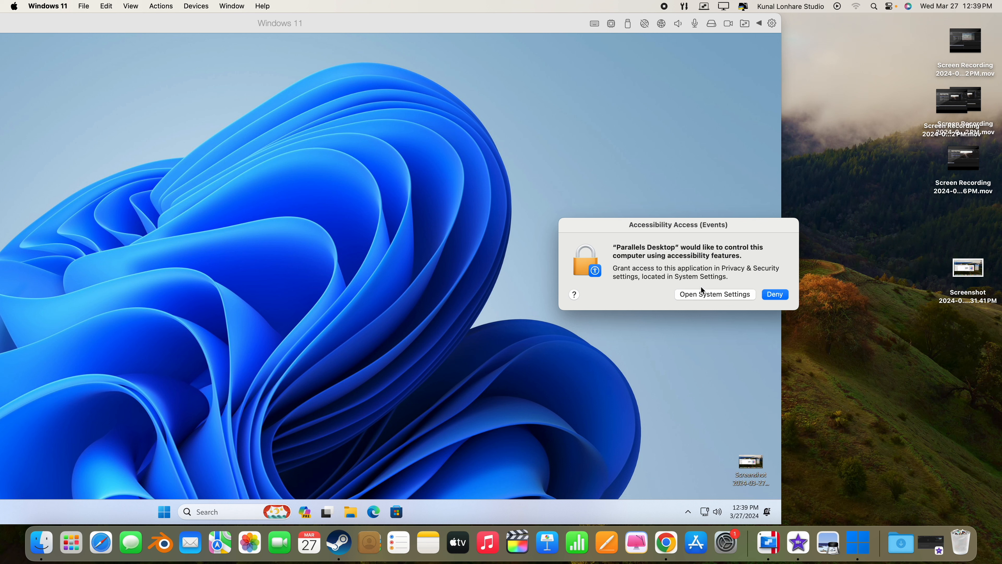
{"action": "left_click", "coordinate": [697, 294]}
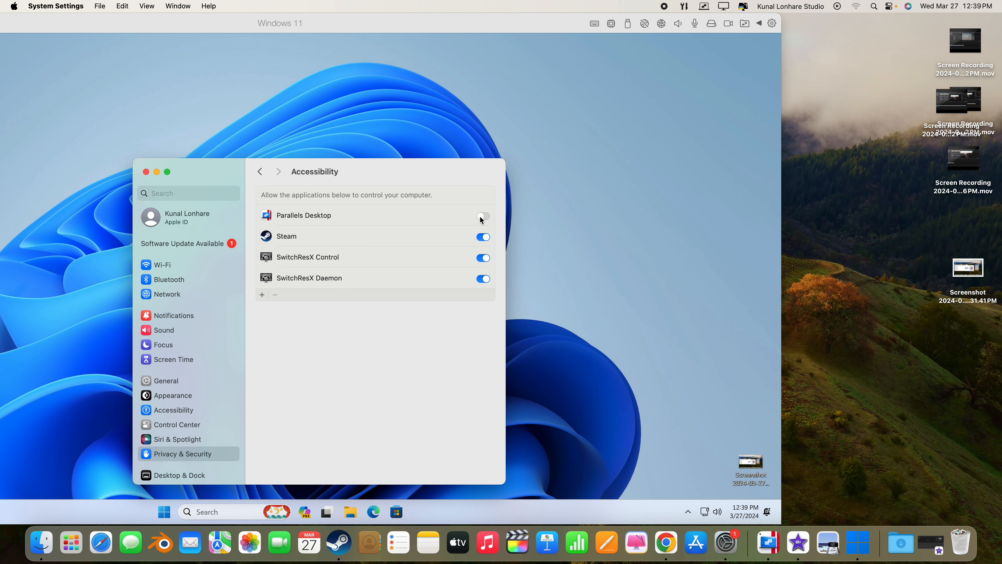
Switch on Parallels Desktop under Accessibility, confirm with the account password, and close Settings.
{"action": "left_click", "coordinate": [482, 216]}
{"action": "type", "text": "****************"}
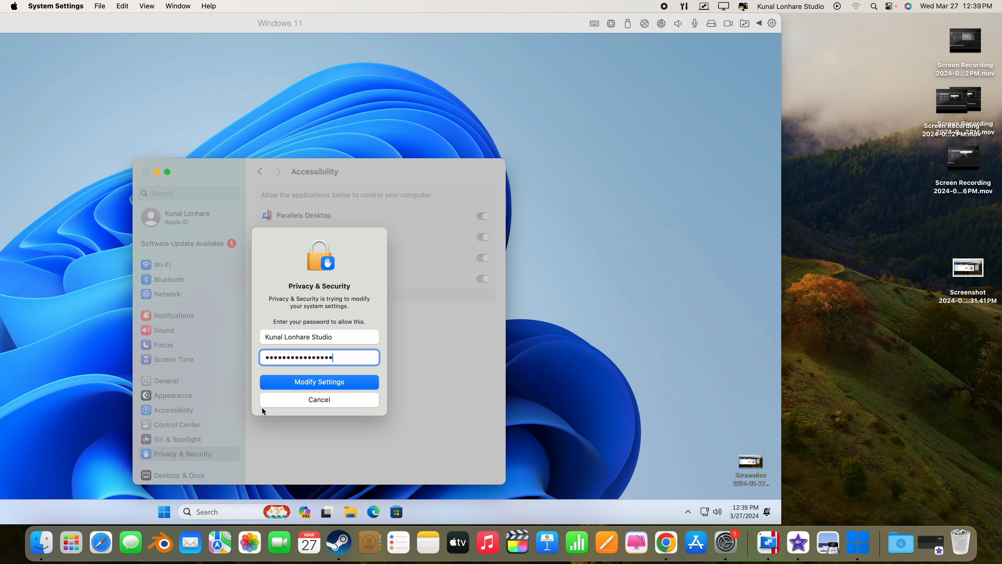
{"action": "key", "text": "Return"}
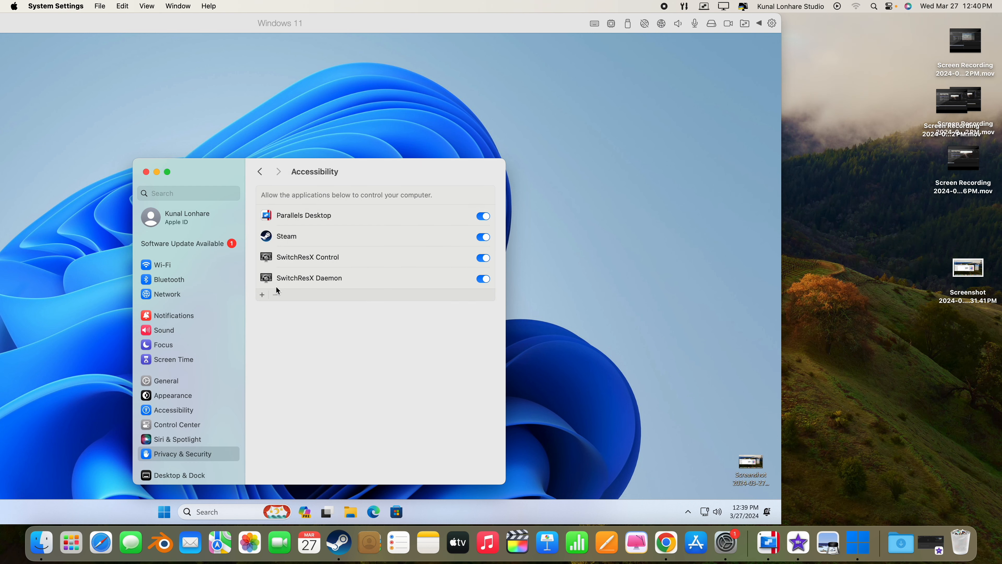
{"action": "left_click", "coordinate": [146, 172]}
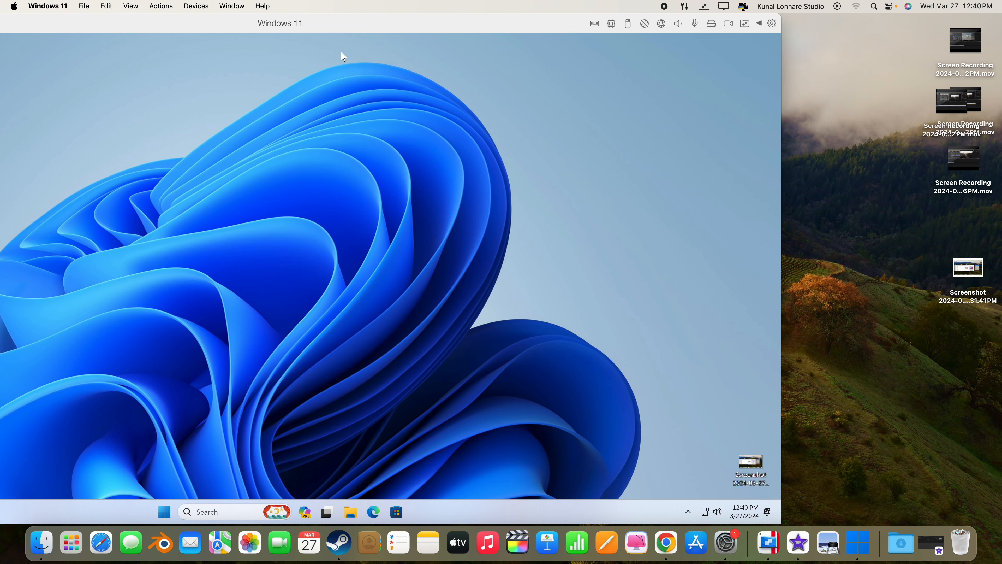